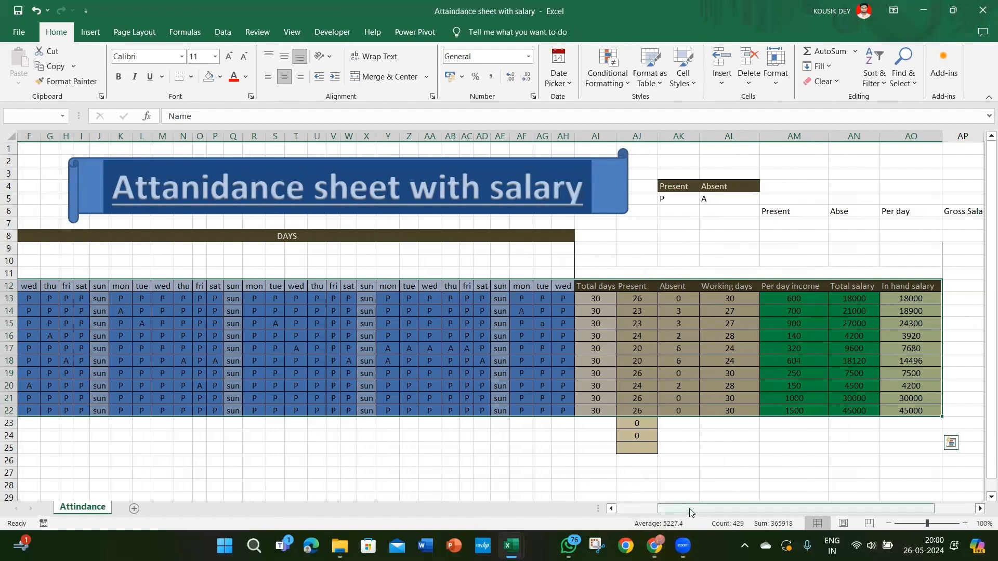
Step: Create a PivotTable from the Attindance range C12:AO22 on a new worksheet
{"action": "left_click_drag", "start_coordinate": [690, 506], "coordinate": [638, 510]}
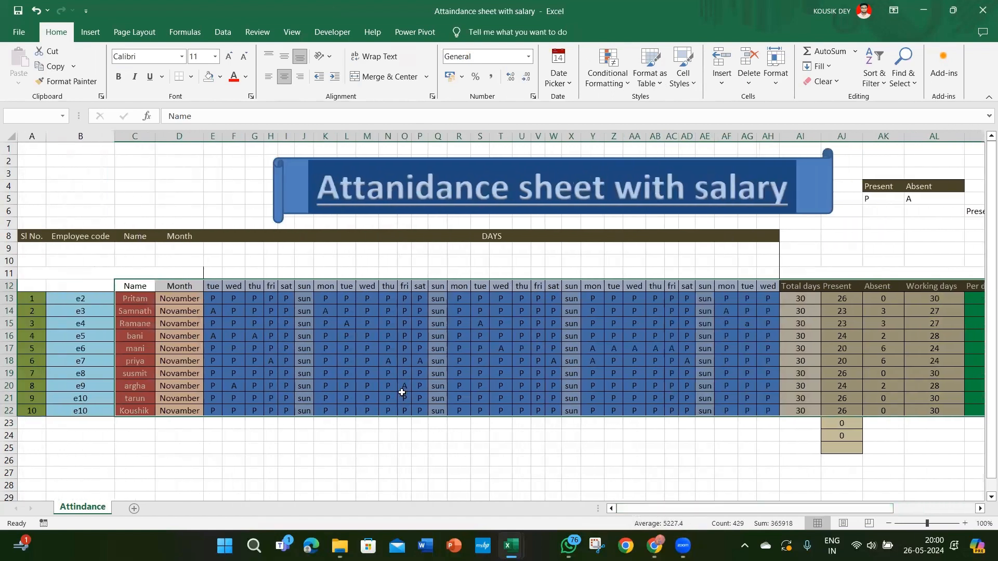
{"action": "left_click", "coordinate": [62, 42]}
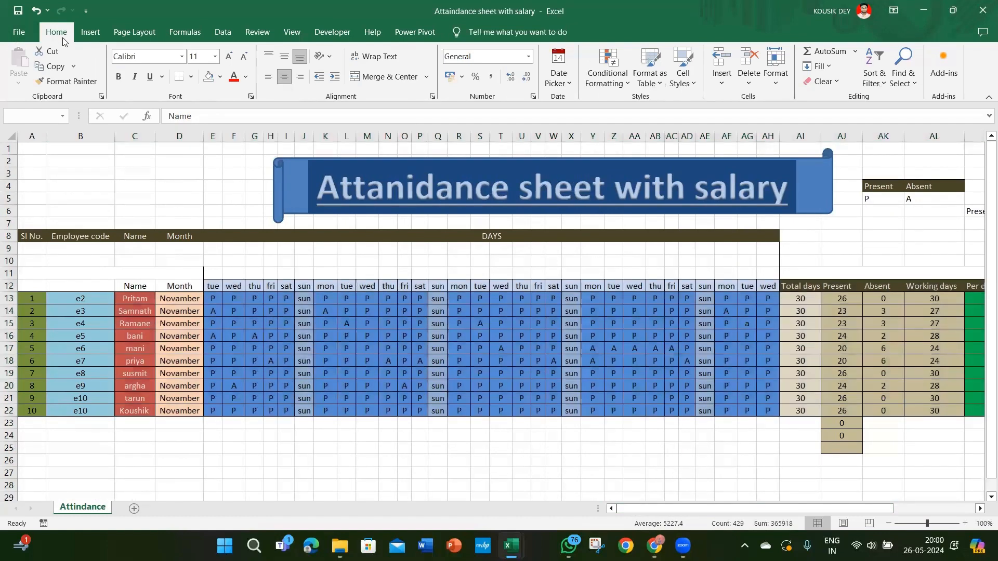
{"action": "left_click", "coordinate": [93, 40]}
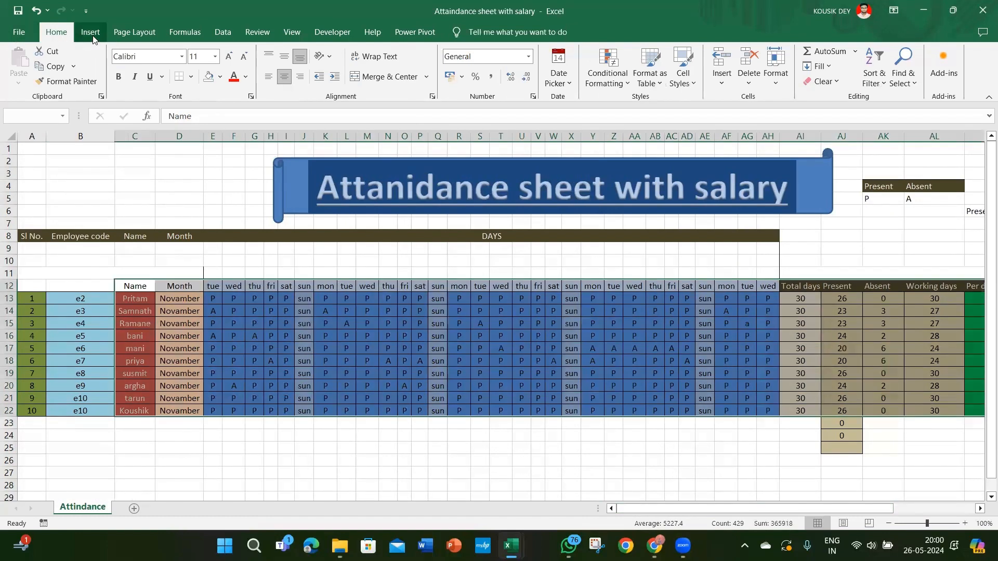
{"action": "left_click", "coordinate": [91, 37]}
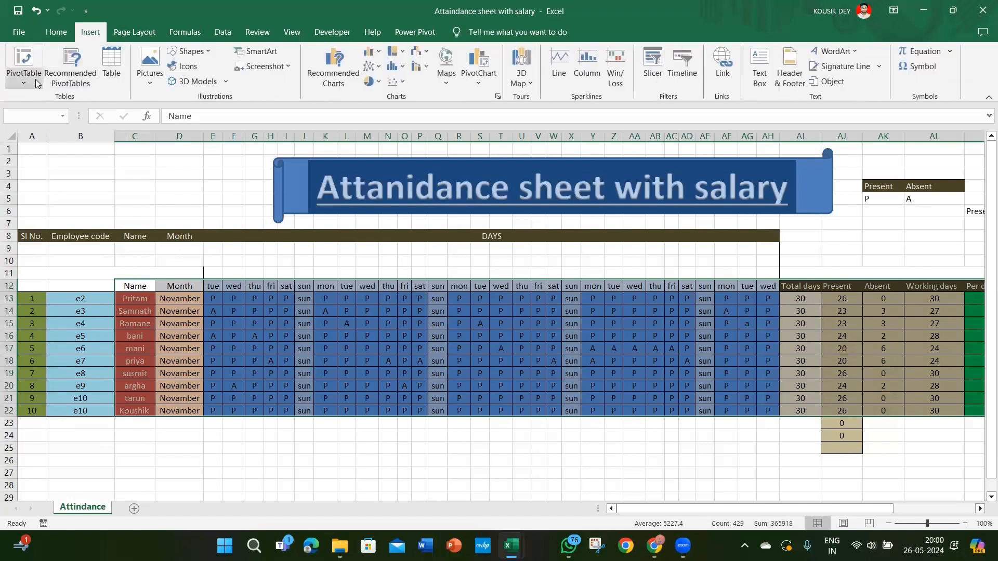
{"action": "left_click", "coordinate": [36, 83]}
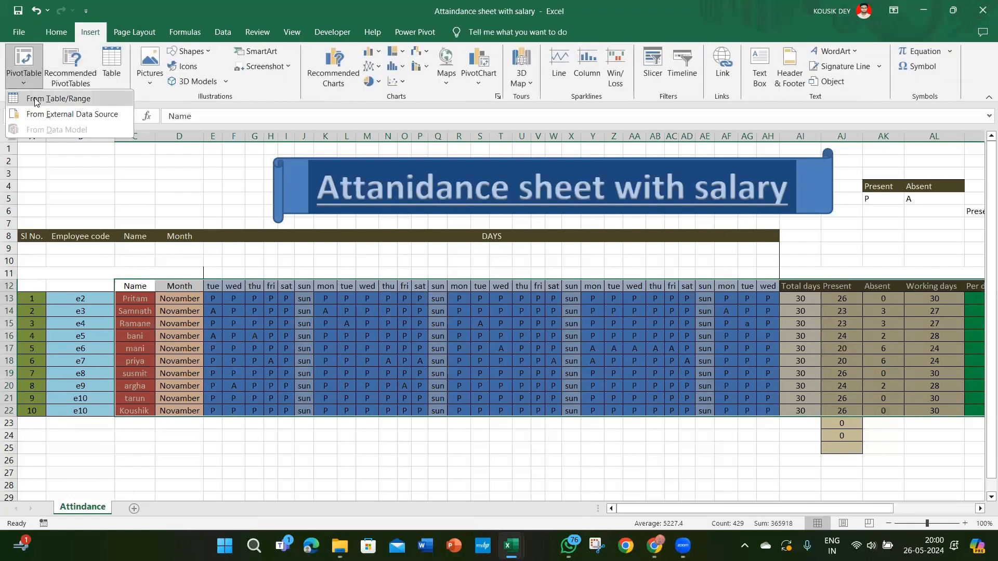
{"action": "left_click", "coordinate": [35, 98]}
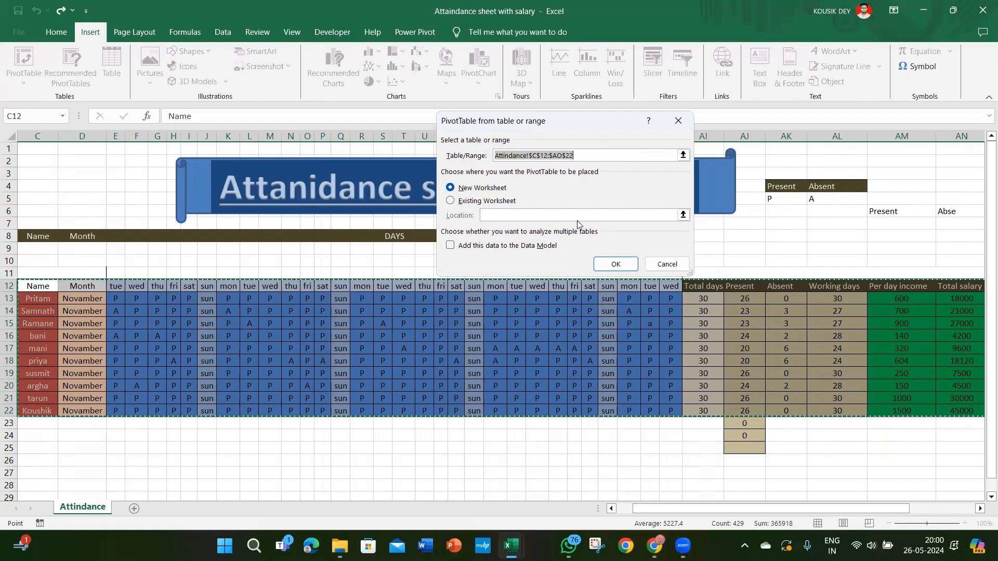
{"action": "left_click", "coordinate": [605, 265]}
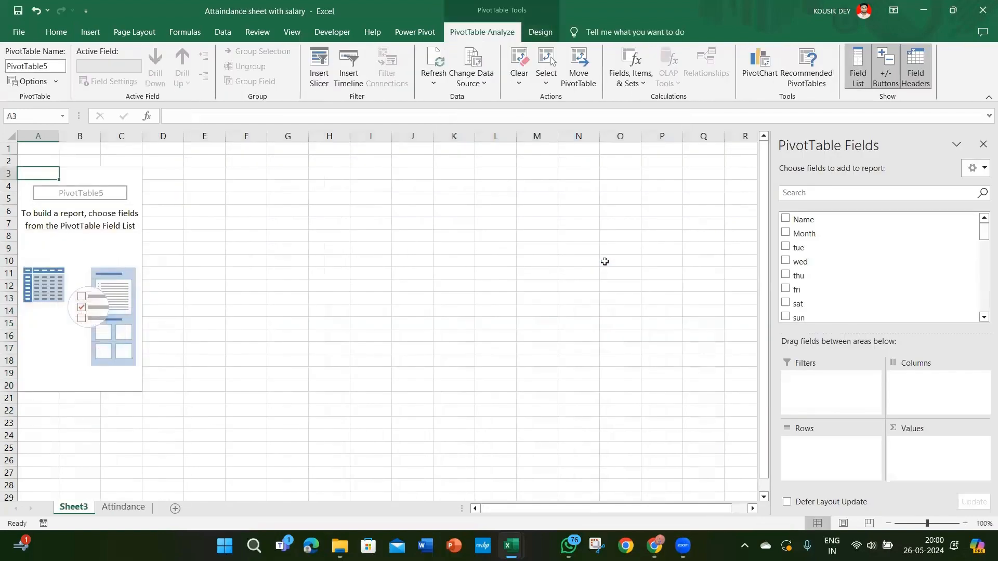
Step: Add the Month field and then the Name field to the PivotTable's rows
{"action": "left_click", "coordinate": [73, 201]}
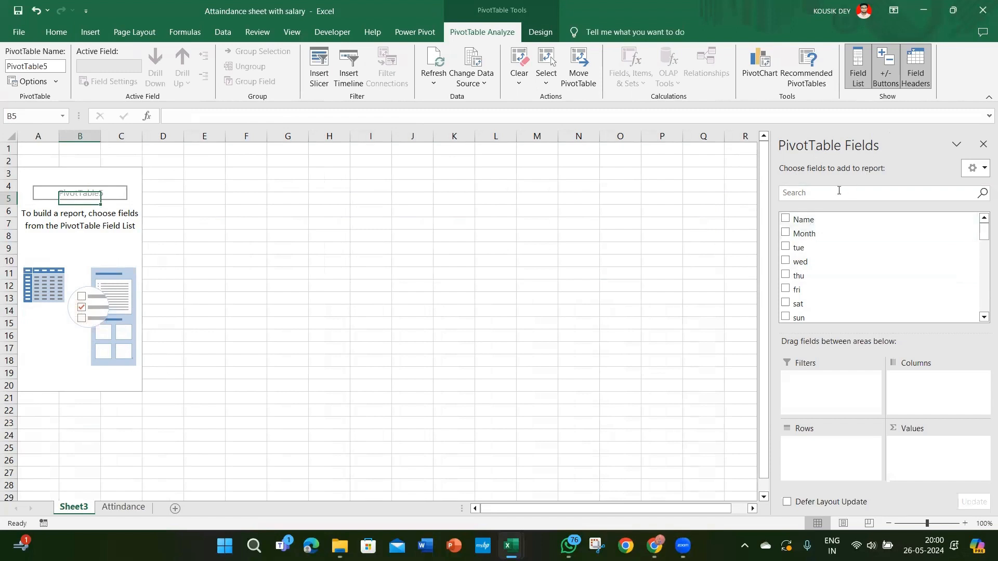
{"action": "left_click", "coordinate": [785, 233]}
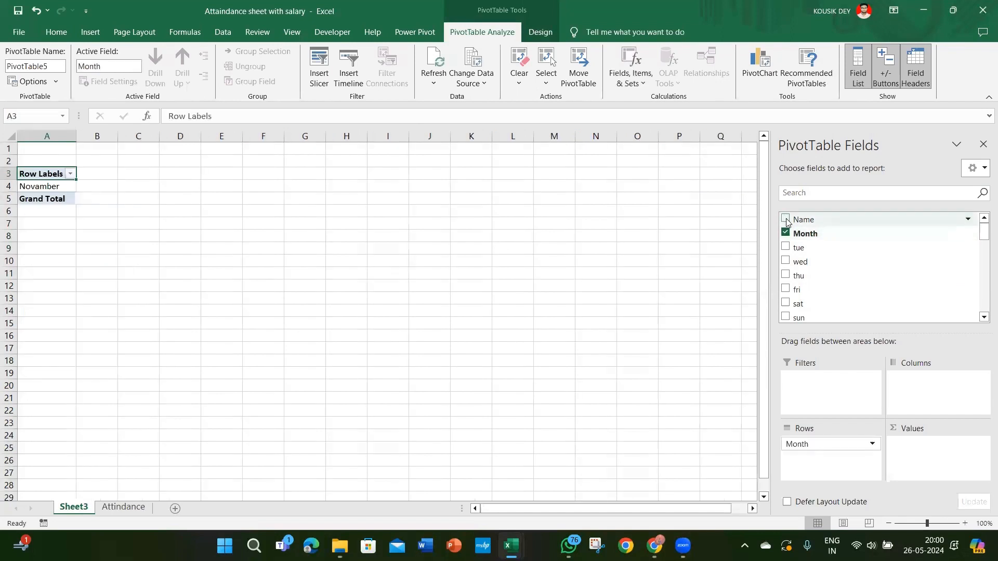
{"action": "left_click", "coordinate": [786, 220]}
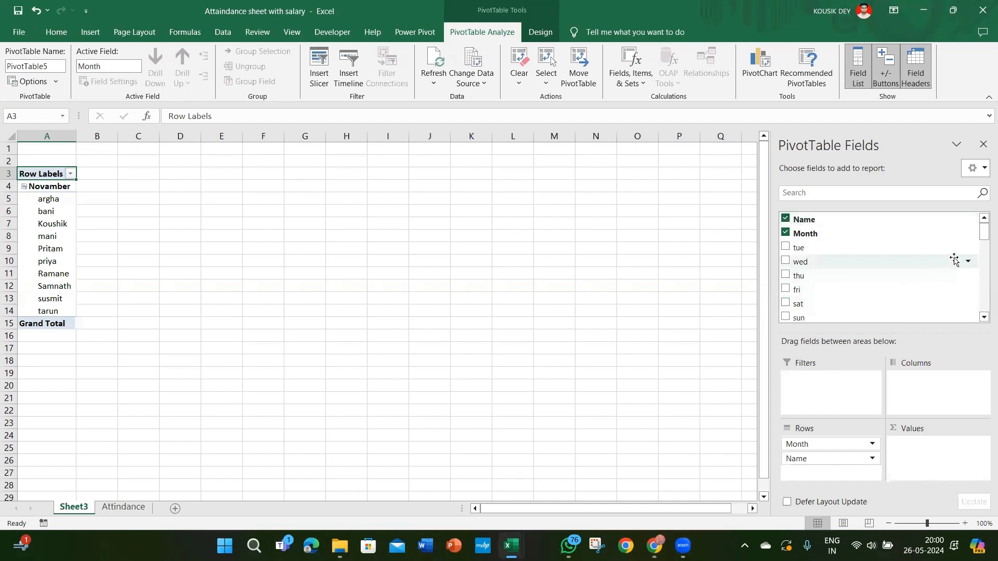
Step: Add Total days, Present, Absent and Working days to the PivotTable as summed values
{"action": "left_click_drag", "start_coordinate": [982, 235], "coordinate": [982, 311]}
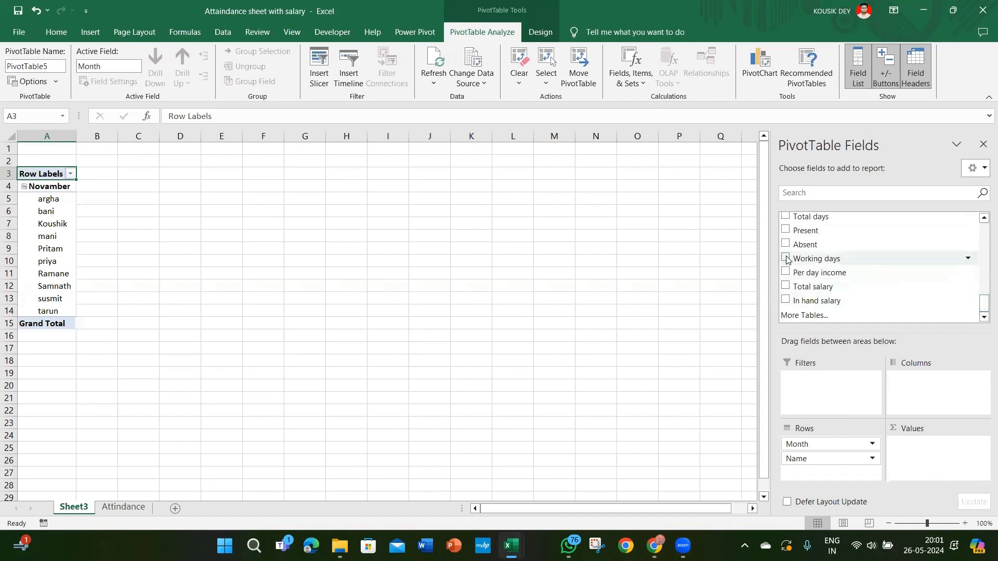
{"action": "left_click", "coordinate": [786, 217]}
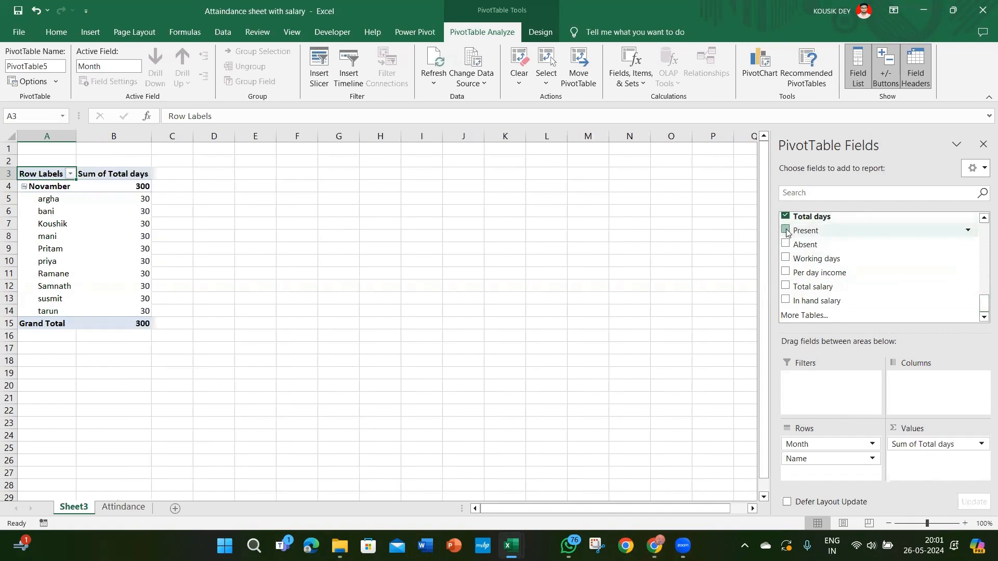
{"action": "left_click", "coordinate": [786, 231]}
{"action": "left_click", "coordinate": [786, 244]}
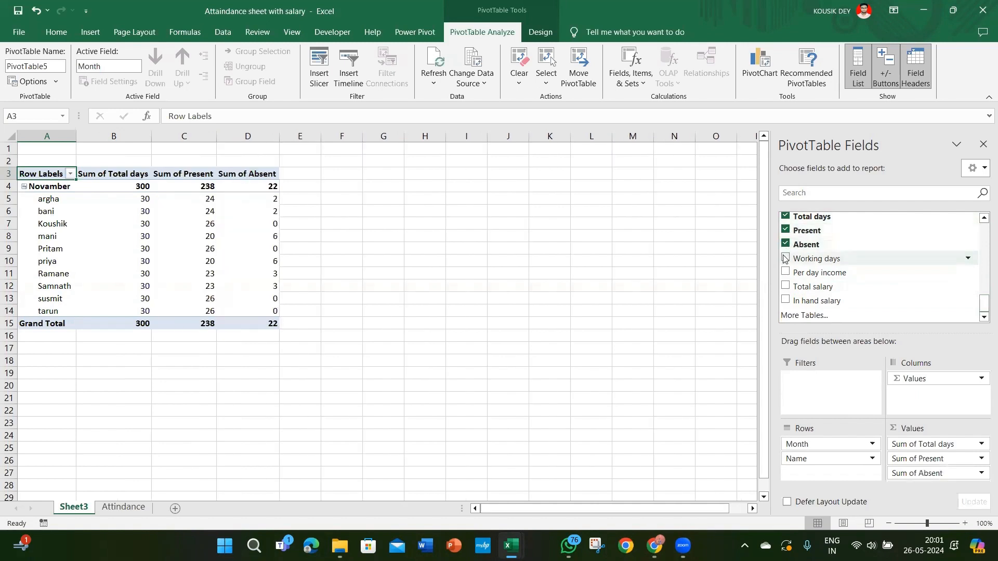
{"action": "left_click", "coordinate": [785, 259]}
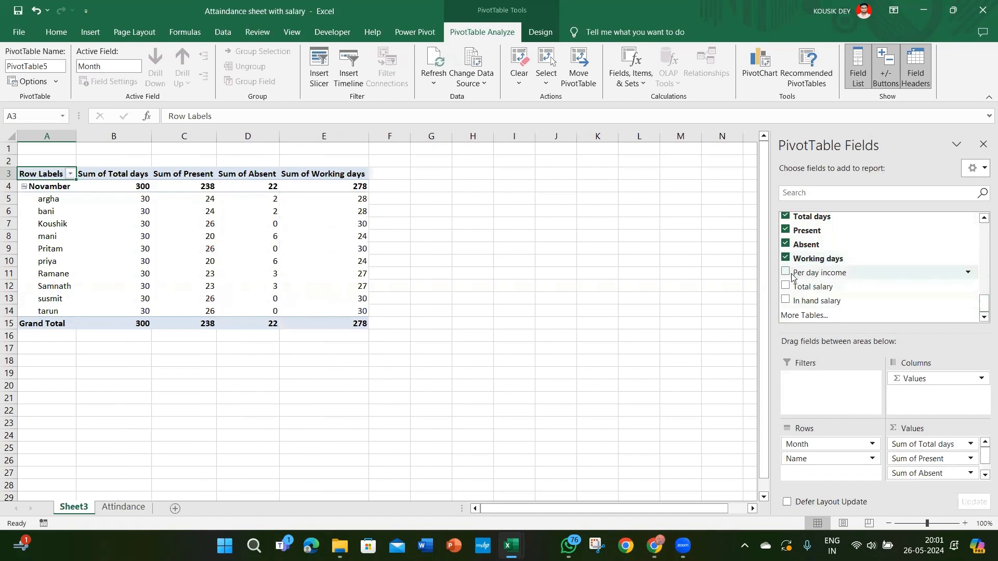
Step: Replace the Absent and Present values in the PivotTable with Per day income, Total salary and In hand salary
{"action": "left_click", "coordinate": [785, 244]}
{"action": "left_click", "coordinate": [785, 230]}
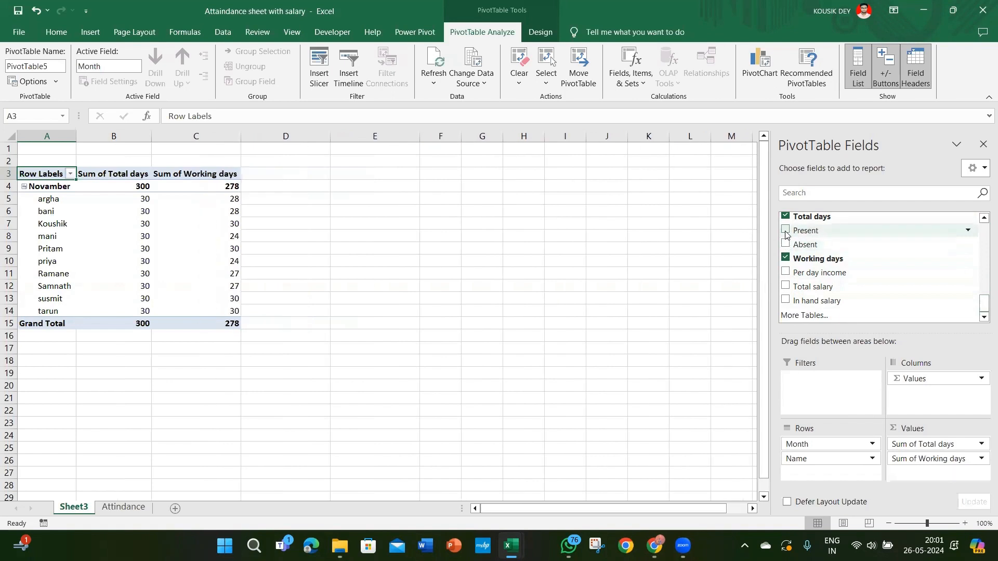
{"action": "left_click", "coordinate": [786, 271]}
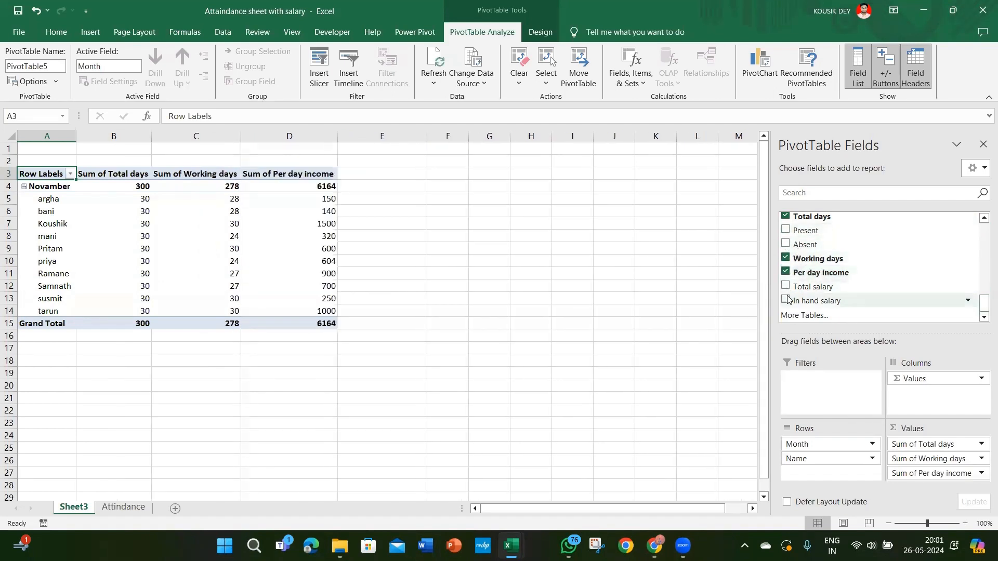
{"action": "left_click", "coordinate": [785, 287]}
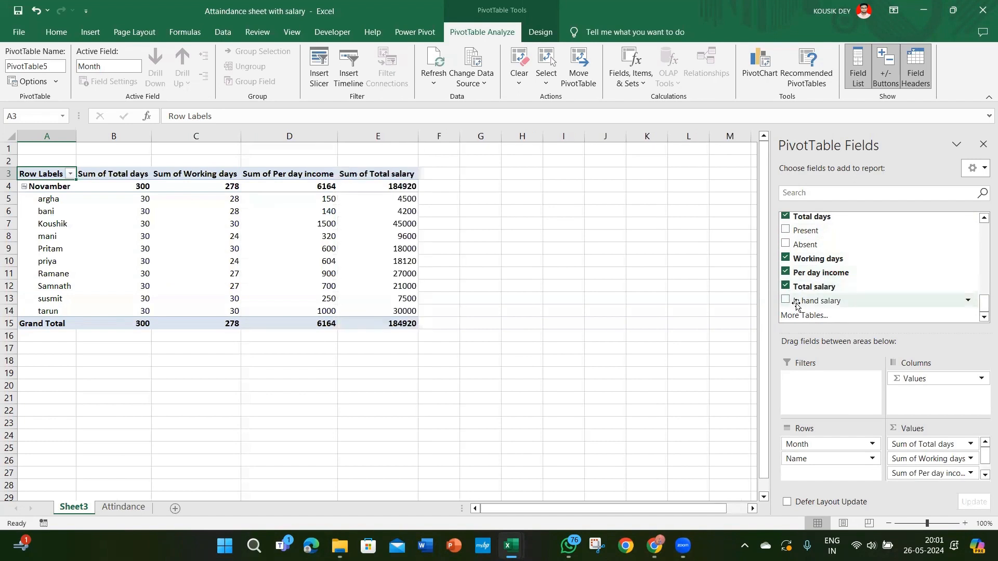
{"action": "left_click_drag", "start_coordinate": [796, 304], "coordinate": [937, 477]}
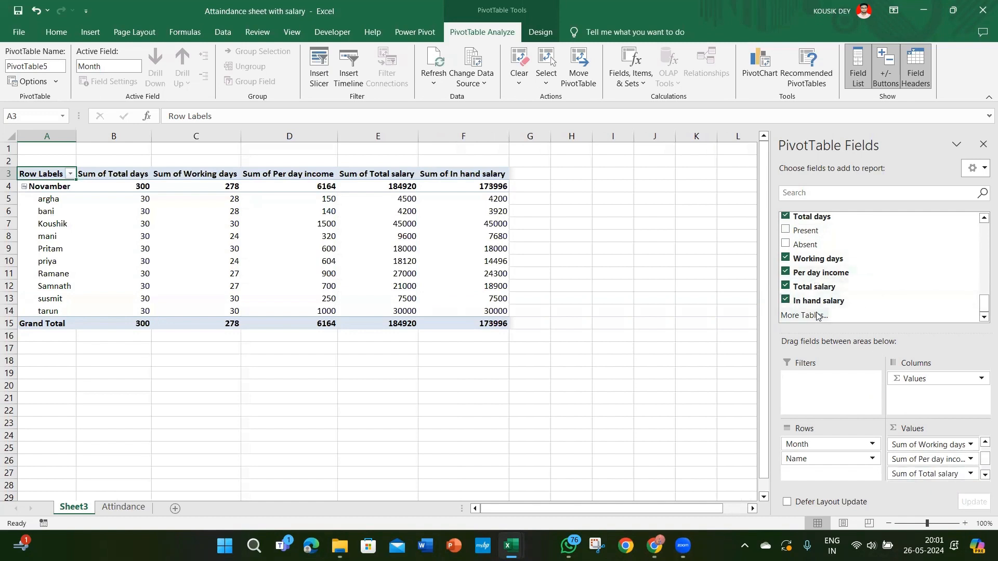
Step: Select the whole PivotTable from A3 to F15 and enable the Classic PivotTable layout in its display options
{"action": "left_click", "coordinate": [463, 203]}
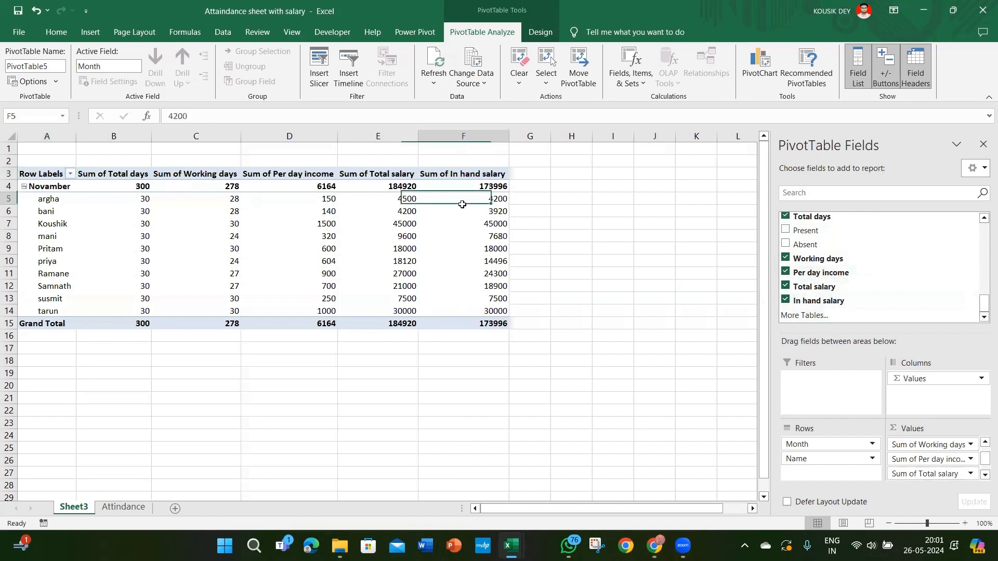
{"action": "left_click", "coordinate": [49, 173]}
{"action": "key", "text": "shift+Down"}
{"action": "key", "text": "shift+Down"}
{"action": "key", "text": "shift+Down"}
{"action": "key", "text": "shift+Down"}
{"action": "key", "text": "shift+Down"}
{"action": "key", "text": "shift+Down"}
{"action": "key", "text": "shift+Down"}
{"action": "key", "text": "shift+Down"}
{"action": "key", "text": "shift+Down"}
{"action": "key", "text": "shift+Down"}
{"action": "key", "text": "shift+Down"}
{"action": "key", "text": "shift+Down"}
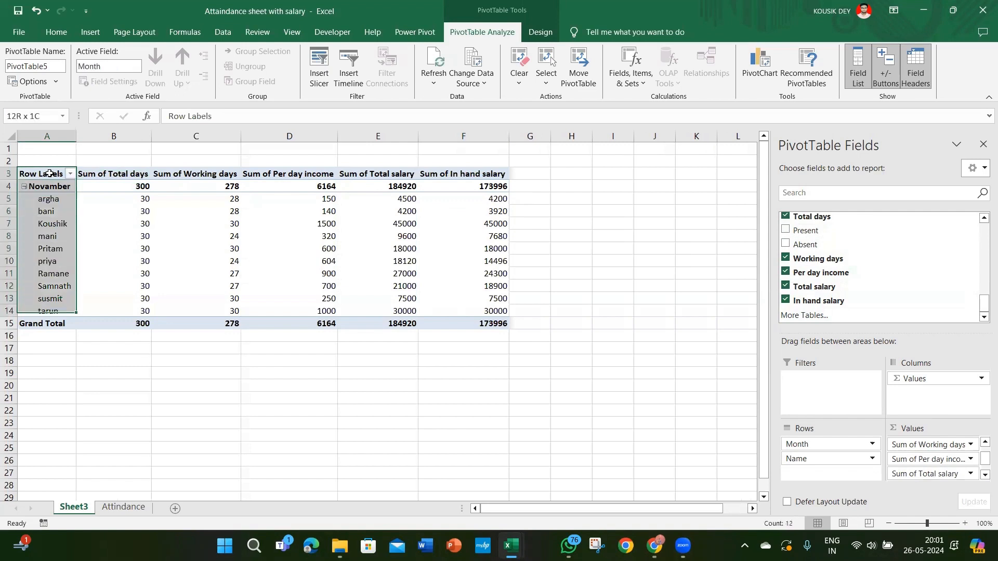
{"action": "key", "text": "shift+Right"}
{"action": "key", "text": "shift+Right"}
{"action": "key", "text": "shift+Right"}
{"action": "key", "text": "shift+Right"}
{"action": "key", "text": "shift+Right"}
{"action": "key", "text": "shift+Right"}
{"action": "key", "text": "shift+Right"}
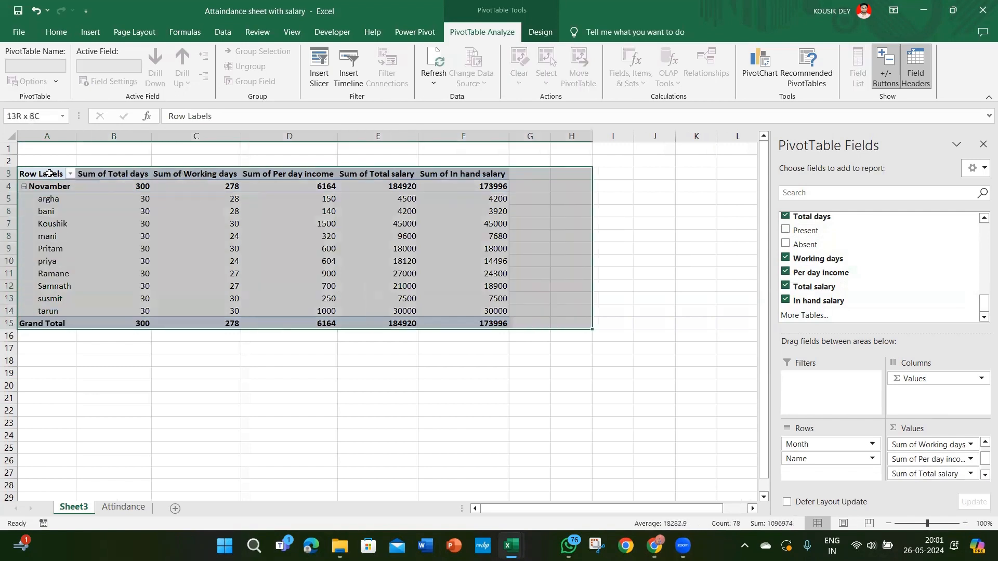
{"action": "key", "text": "shift+Left"}
{"action": "key", "text": "shift+Left"}
{"action": "key", "text": "shift+Left"}
{"action": "key", "text": "shift+Left"}
{"action": "key", "text": "shift+Right"}
{"action": "key", "text": "shift+Right"}
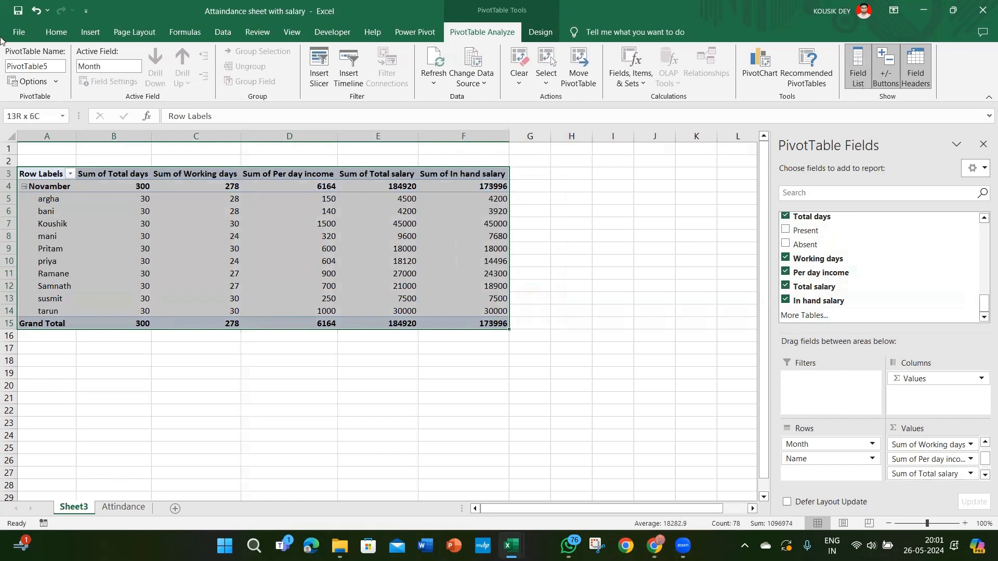
{"action": "left_click", "coordinate": [55, 82]}
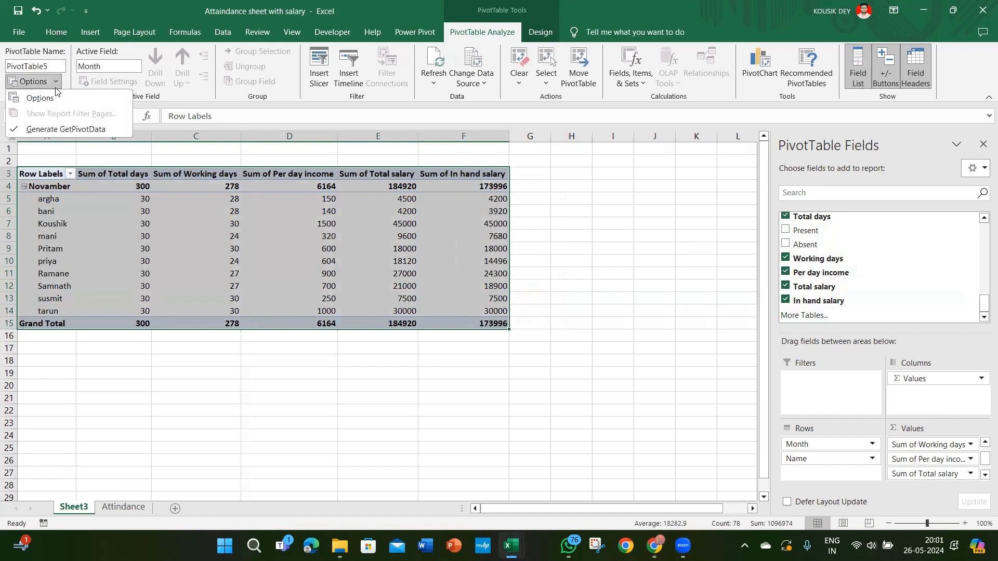
{"action": "left_click", "coordinate": [50, 95]}
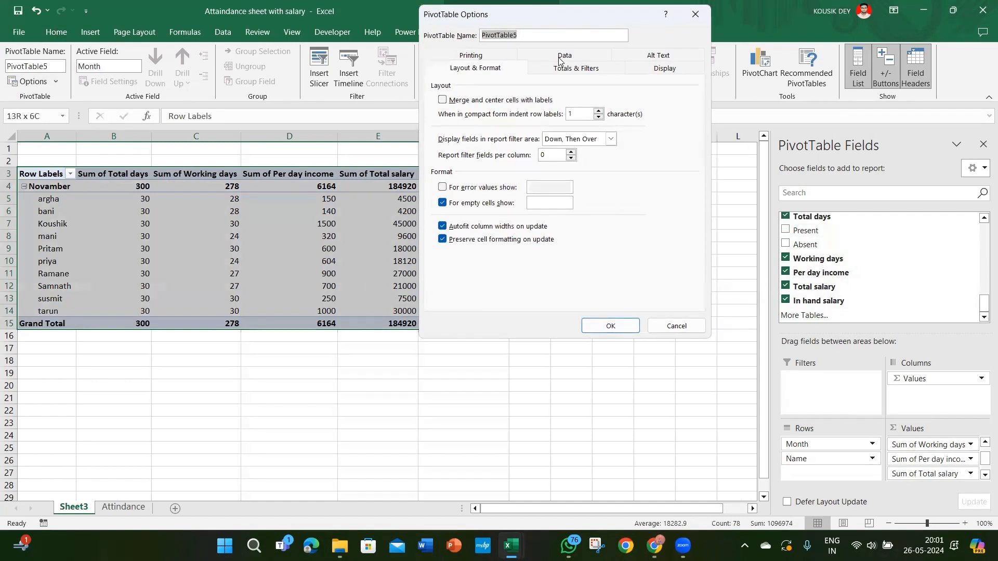
{"action": "left_click", "coordinate": [661, 73]}
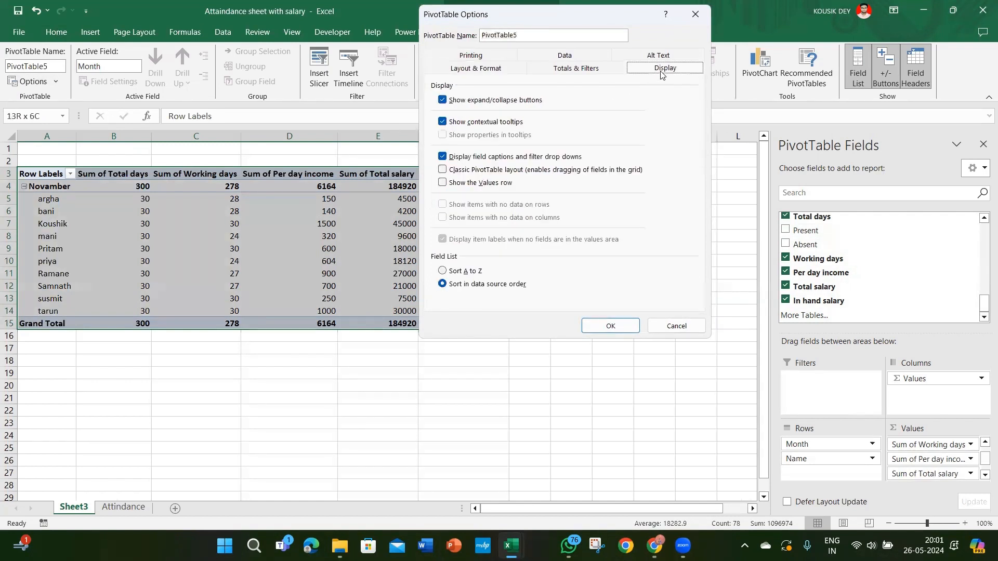
{"action": "left_click", "coordinate": [442, 170]}
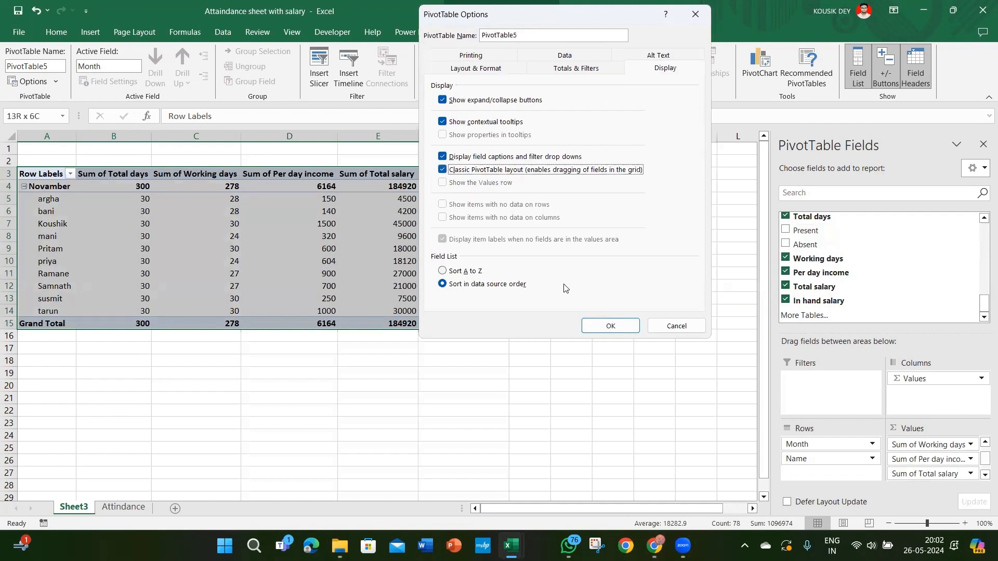
{"action": "left_click", "coordinate": [595, 324]}
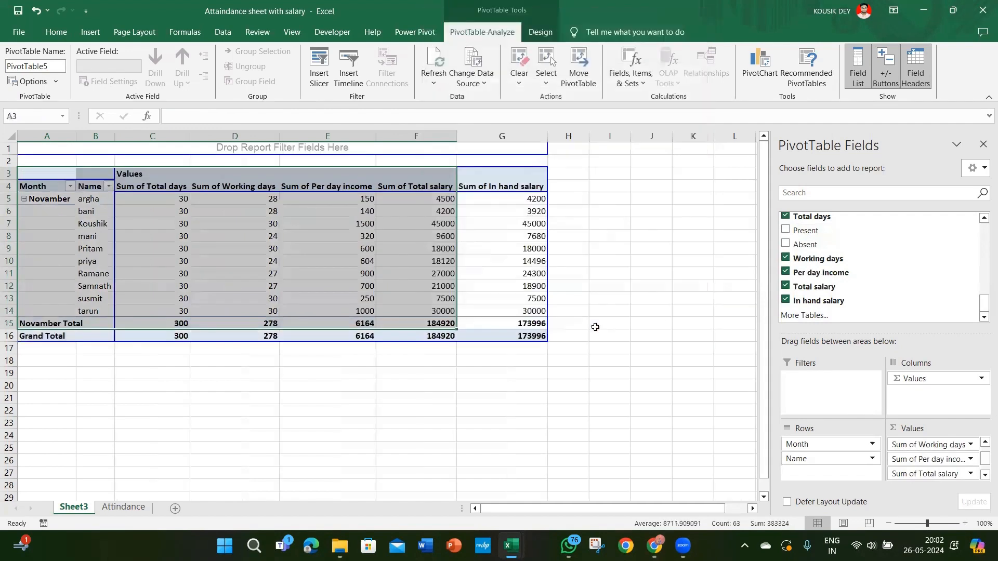
Step: Set the Month field to repeat its item labels in tabular form
{"action": "left_click", "coordinate": [242, 246]}
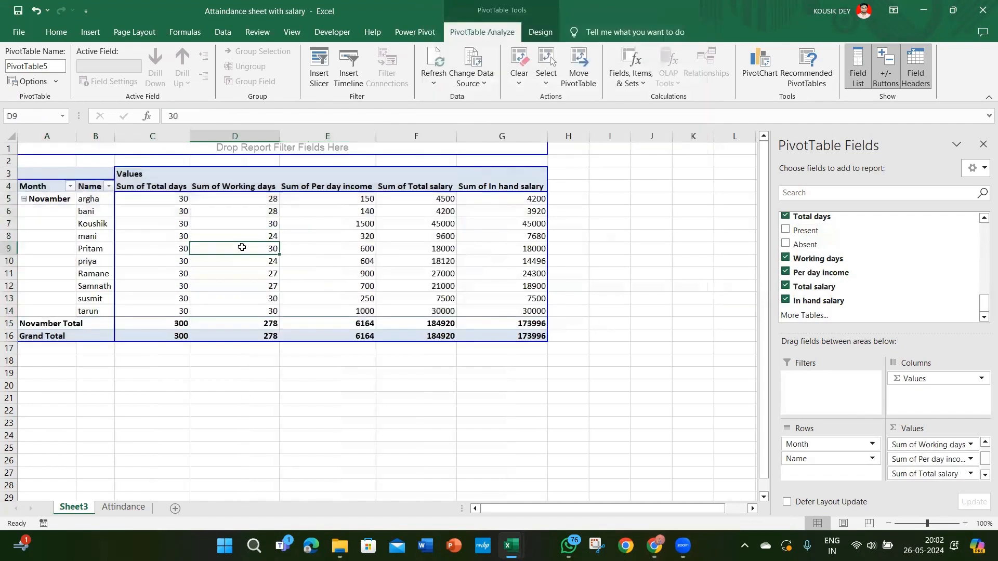
{"action": "left_click", "coordinate": [52, 207]}
{"action": "left_click", "coordinate": [55, 198]}
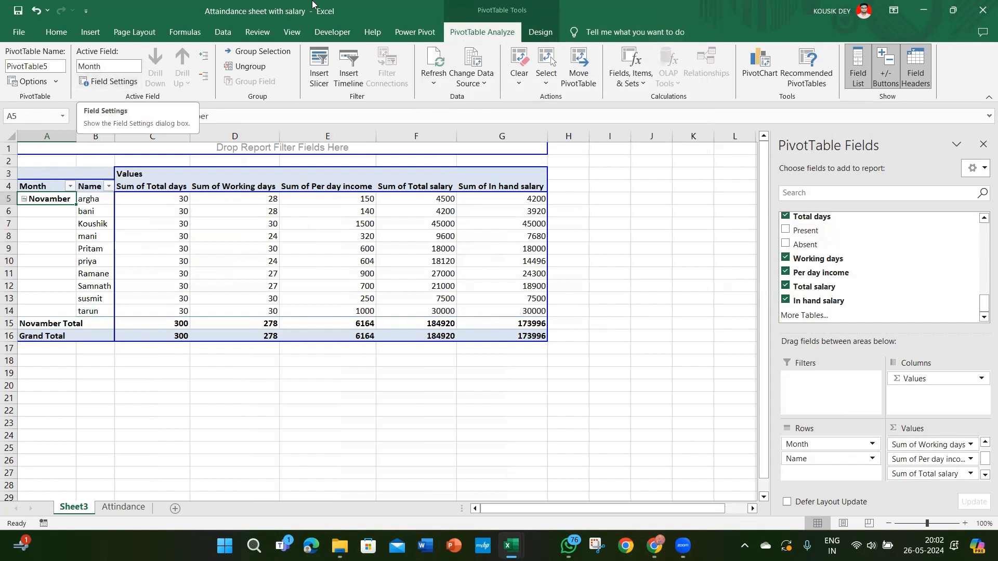
{"action": "left_click", "coordinate": [382, 1]}
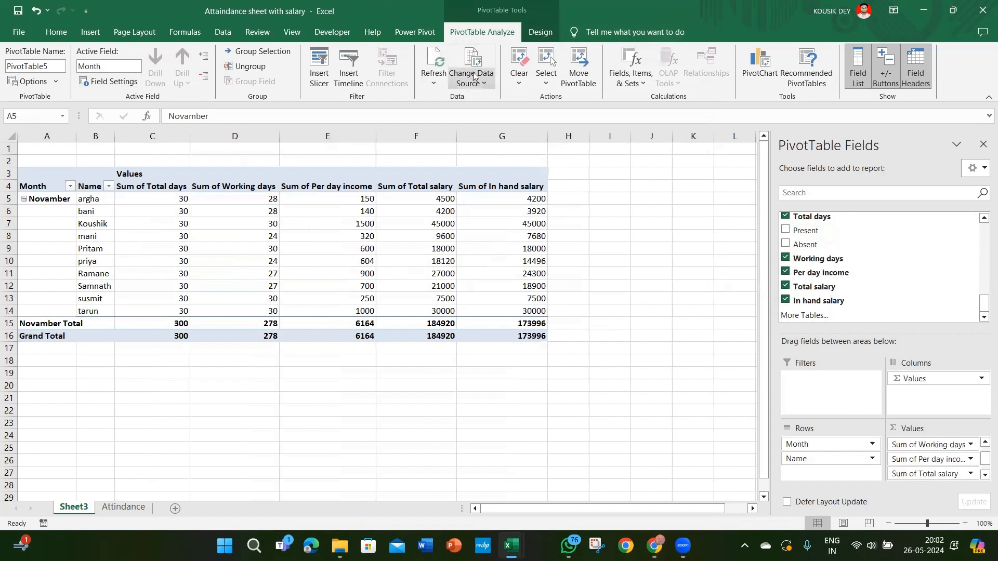
{"action": "left_click", "coordinate": [119, 85]}
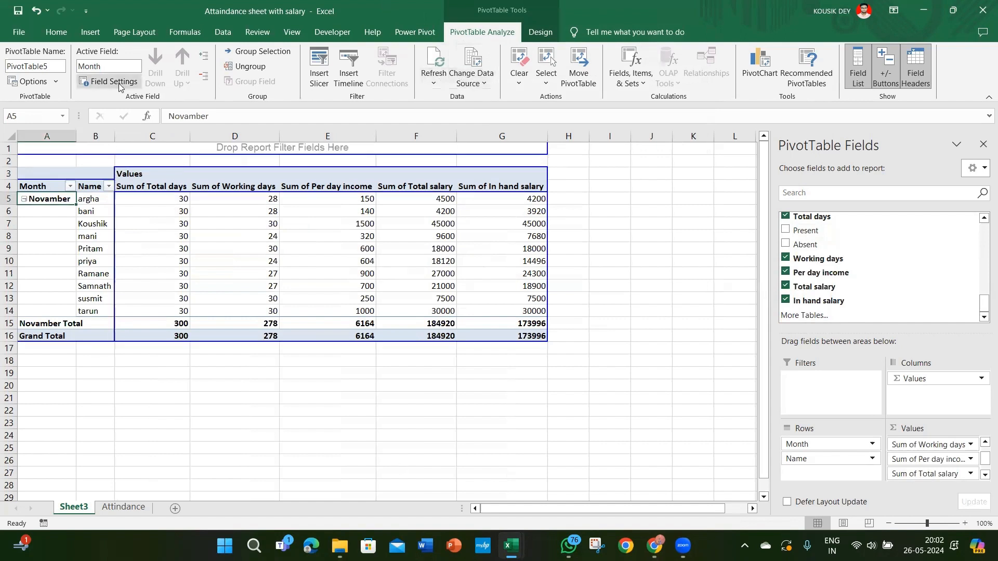
{"action": "left_click", "coordinate": [119, 84]}
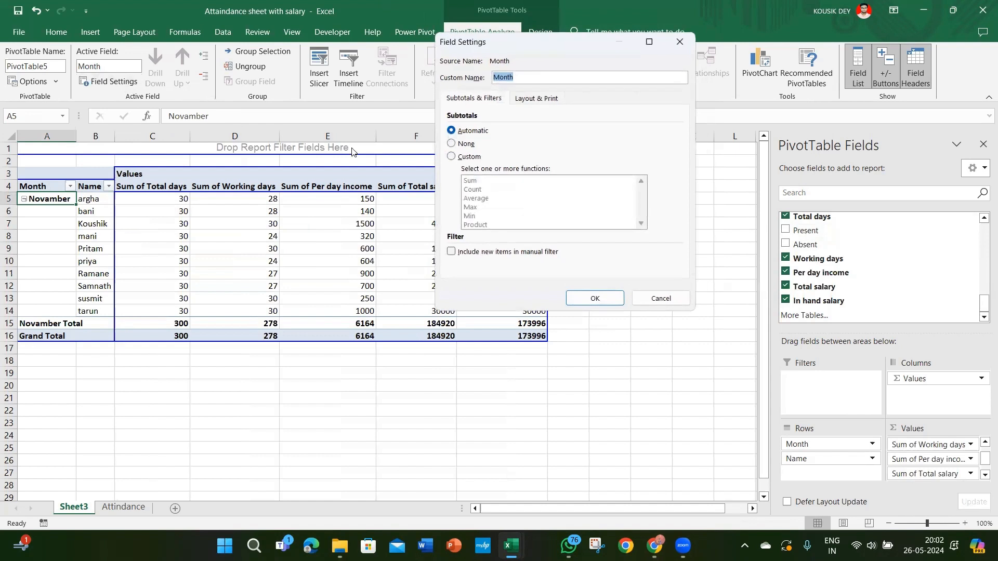
{"action": "left_click", "coordinate": [537, 102]}
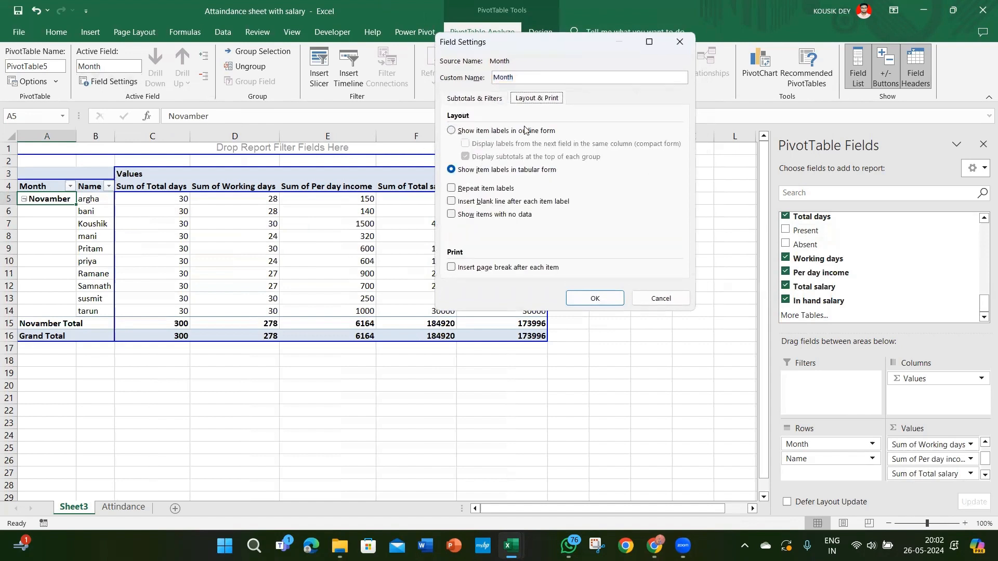
{"action": "left_click", "coordinate": [451, 190]}
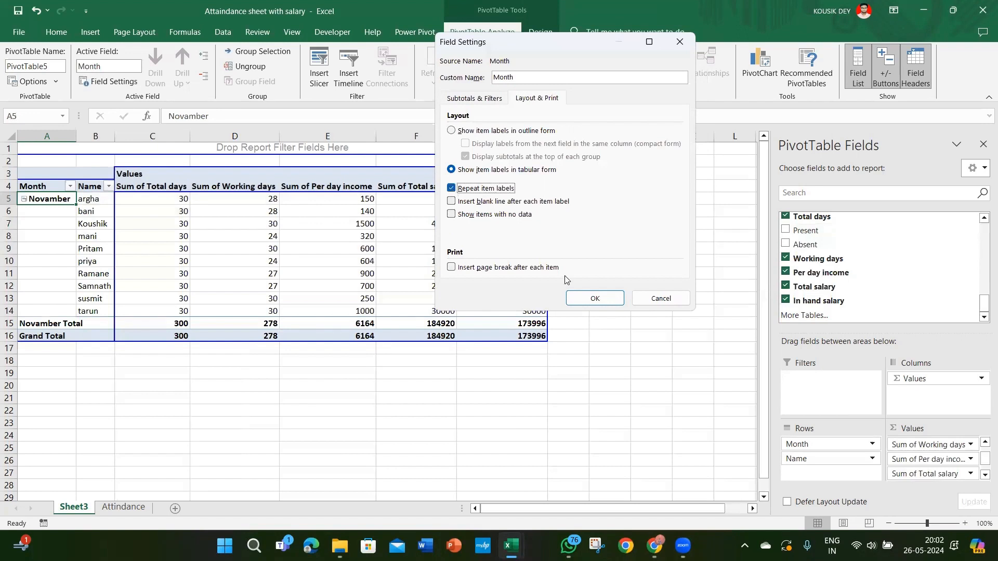
{"action": "left_click", "coordinate": [581, 299]}
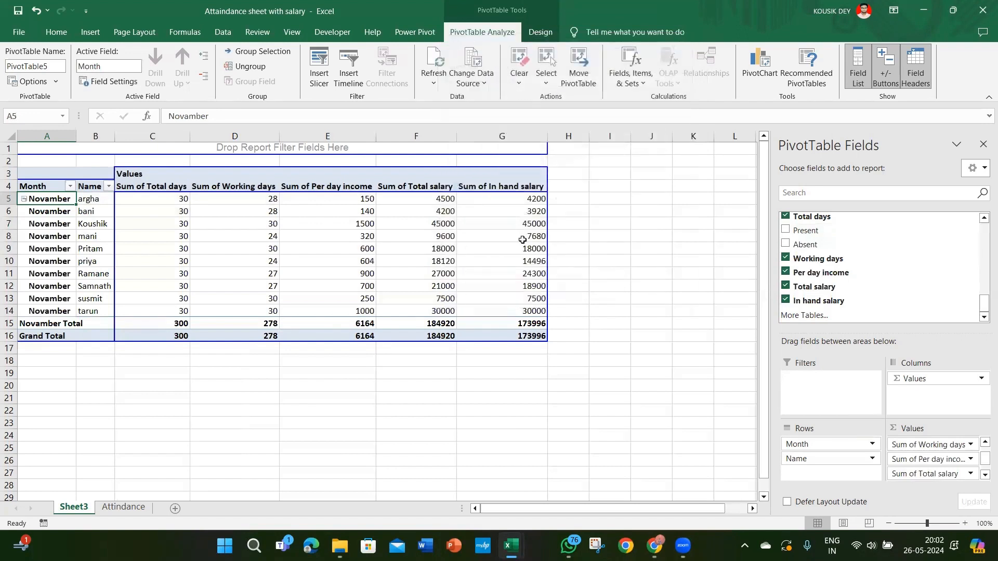
Step: Format the Sum of In hand salary value field as Accounting with the ₹ symbol and 2 decimal places
{"action": "left_click", "coordinate": [474, 221]}
{"action": "left_click", "coordinate": [510, 195]}
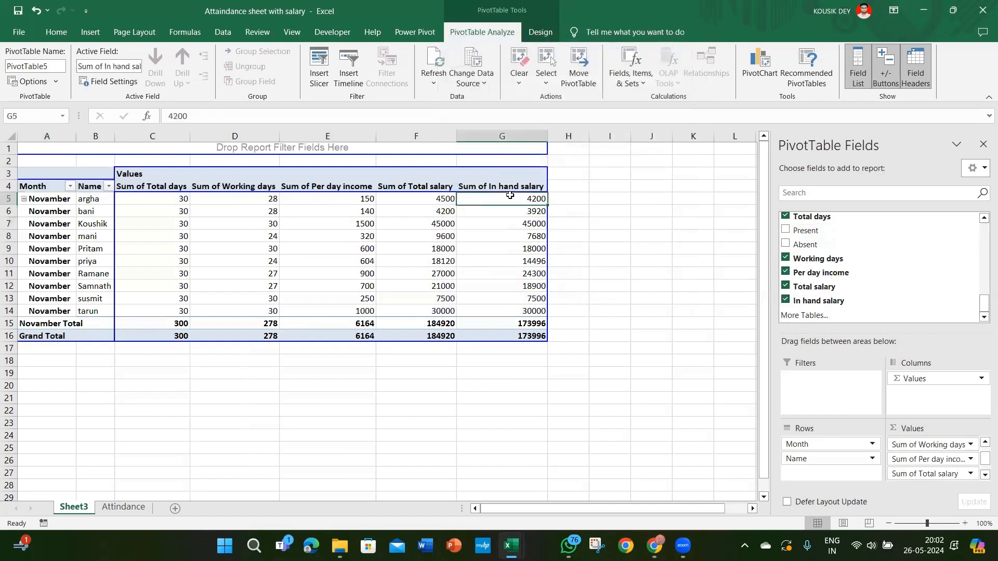
{"action": "key", "text": "shift+Down"}
{"action": "key", "text": "shift+Down"}
{"action": "key", "text": "shift+Down"}
{"action": "key", "text": "shift+Down"}
{"action": "key", "text": "shift+Down"}
{"action": "key", "text": "shift+Down"}
{"action": "key", "text": "shift+Down"}
{"action": "key", "text": "shift+Down"}
{"action": "key", "text": "shift+Down"}
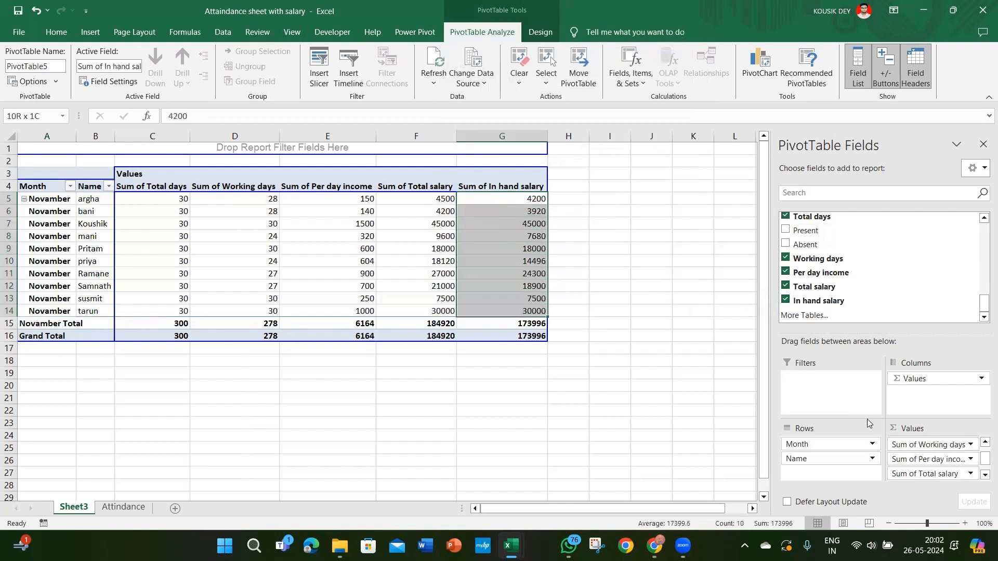
{"action": "left_click_drag", "start_coordinate": [982, 459], "coordinate": [982, 466]}
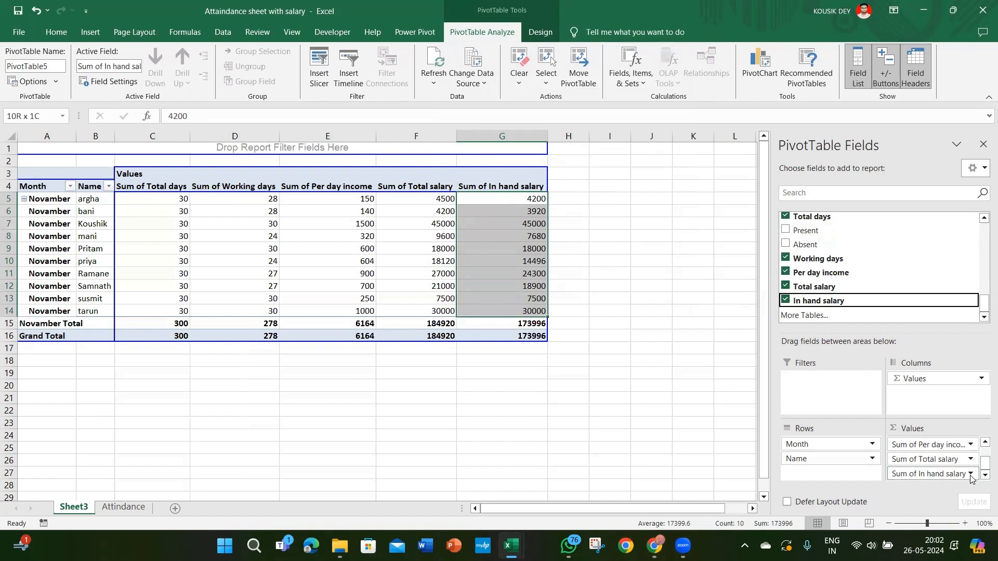
{"action": "left_click", "coordinate": [969, 473]}
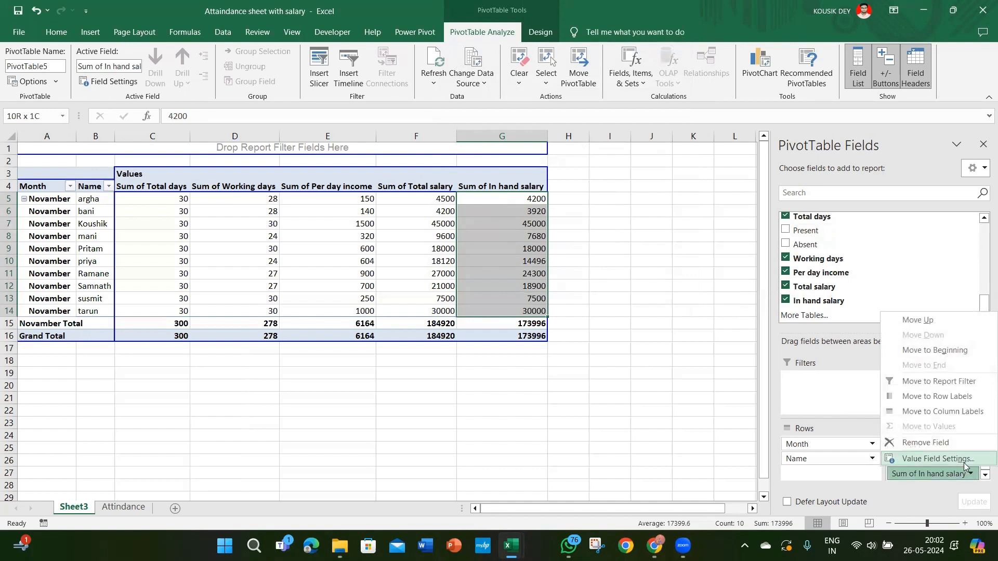
{"action": "left_click", "coordinate": [938, 459]}
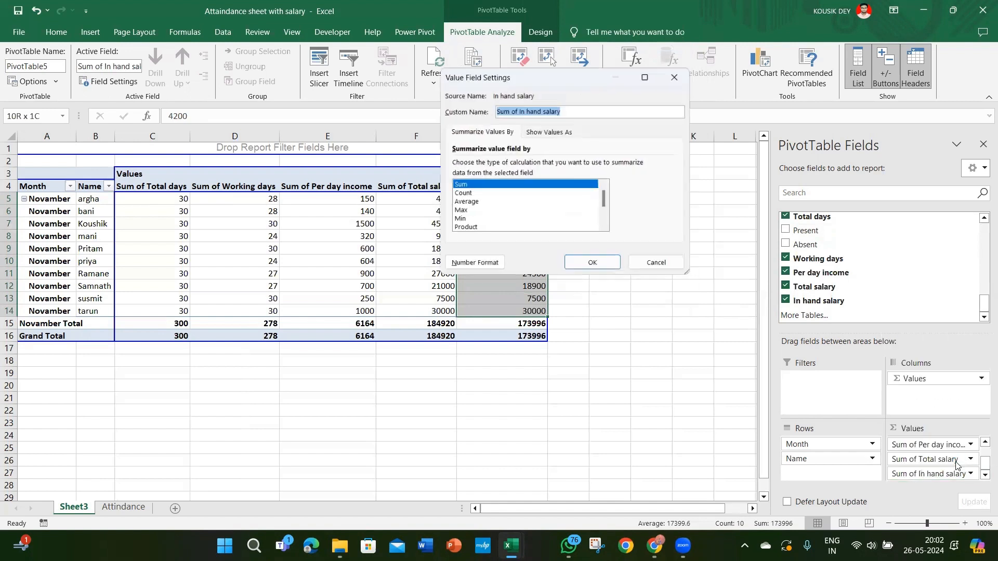
{"action": "left_click", "coordinate": [487, 267]}
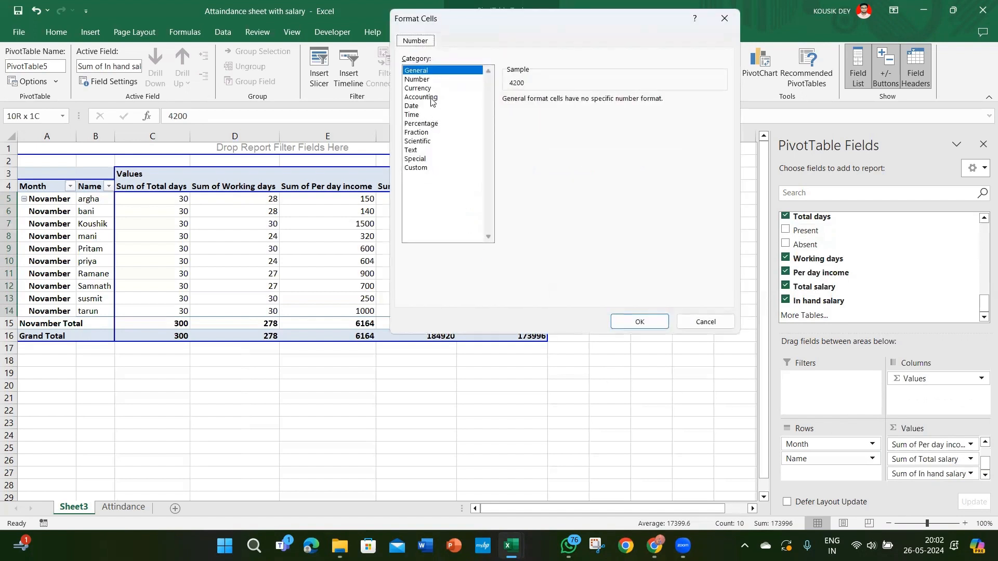
{"action": "left_click", "coordinate": [431, 98]}
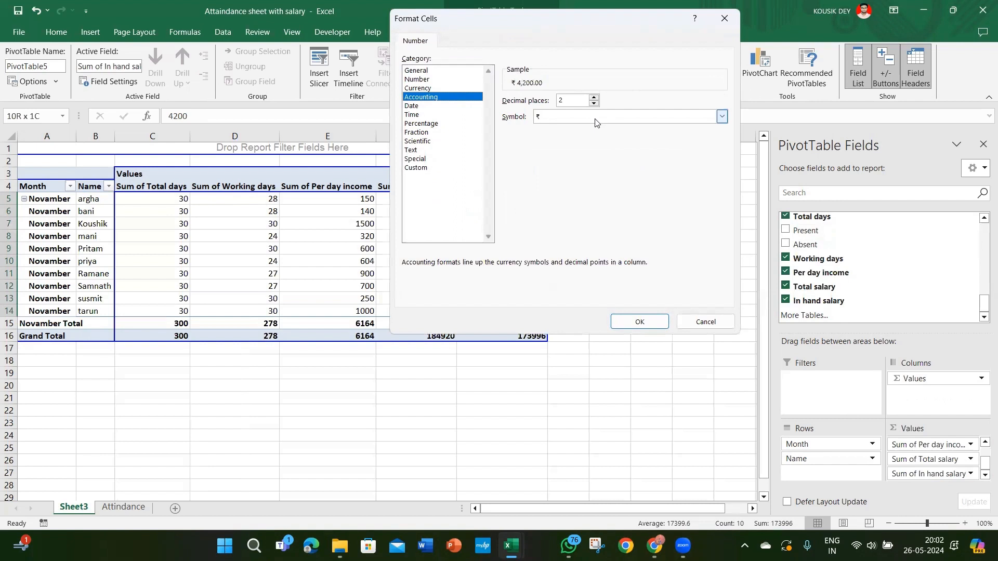
{"action": "left_click", "coordinate": [721, 116]}
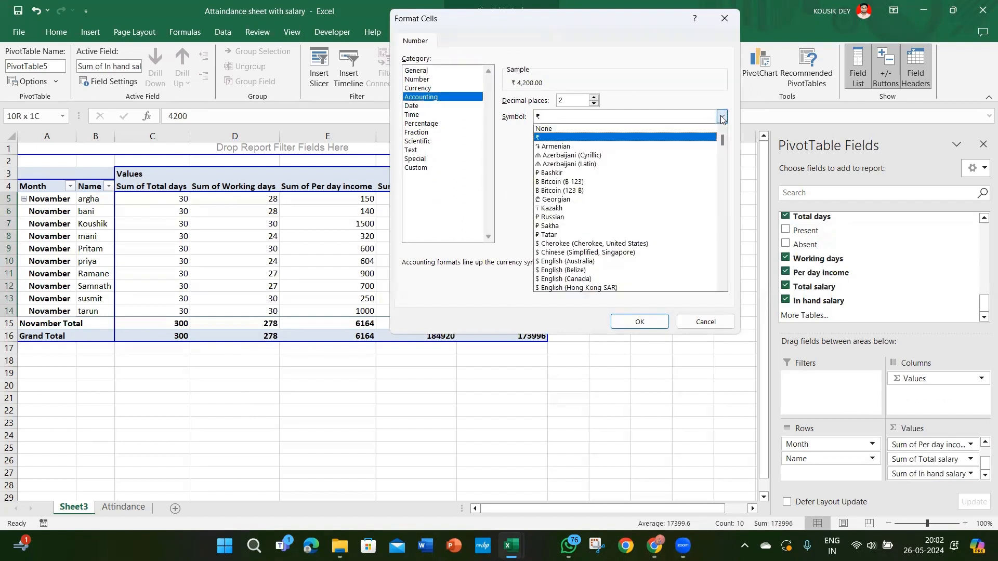
{"action": "left_click", "coordinate": [598, 138]}
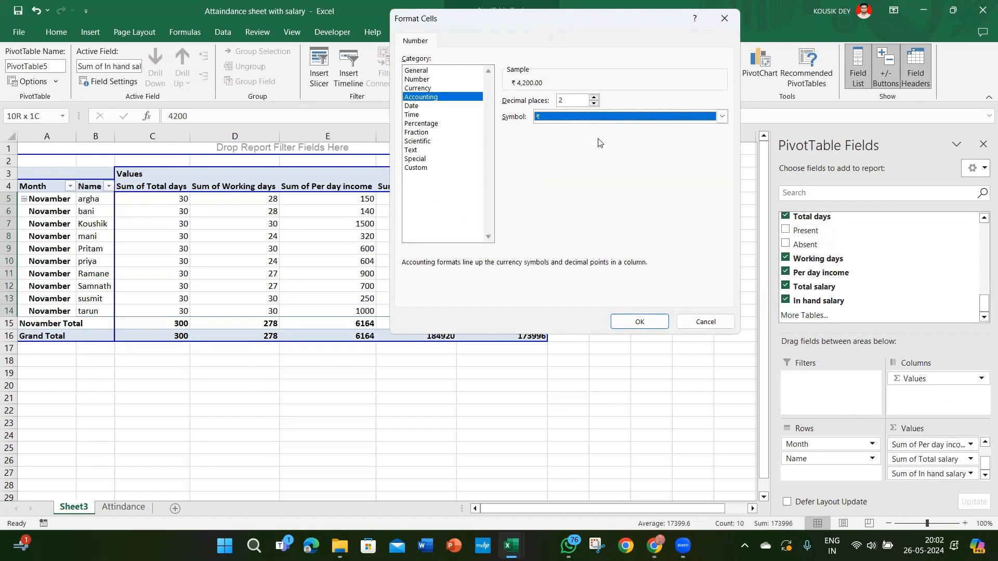
{"action": "left_click", "coordinate": [627, 326]}
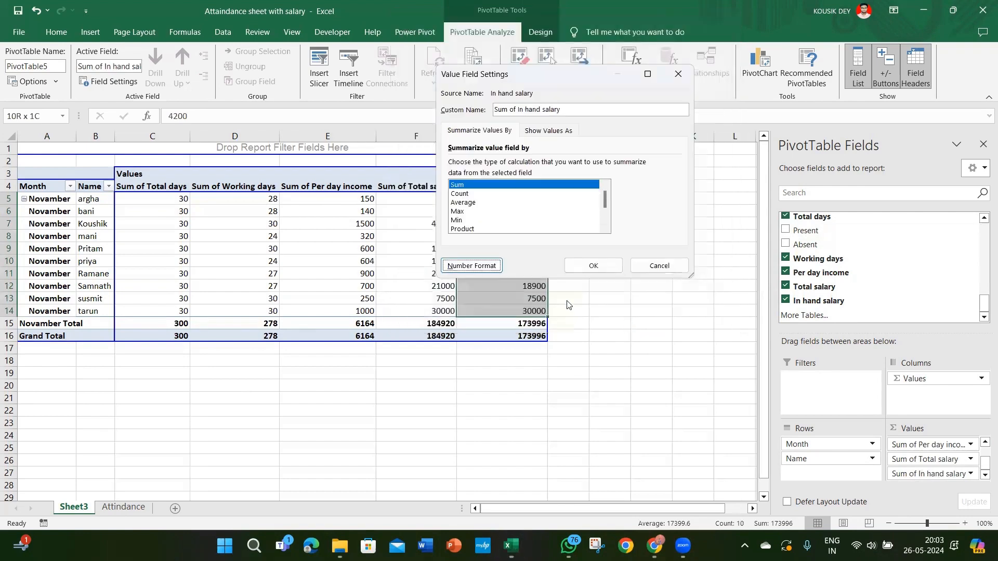
{"action": "left_click", "coordinate": [581, 267]}
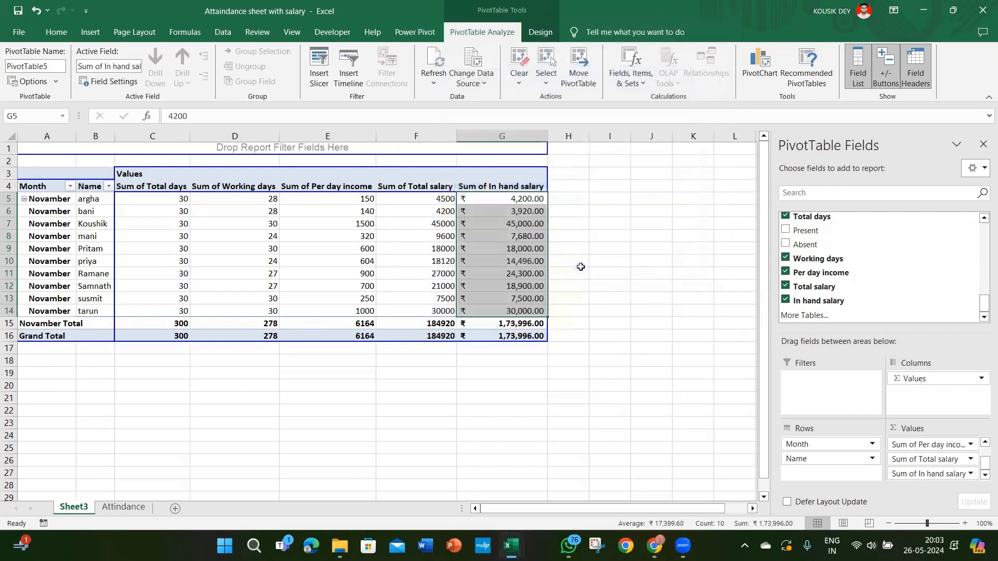
Step: Apply the light grey PivotTable style to the salary summary after trying the orange one
{"action": "left_click", "coordinate": [446, 269]}
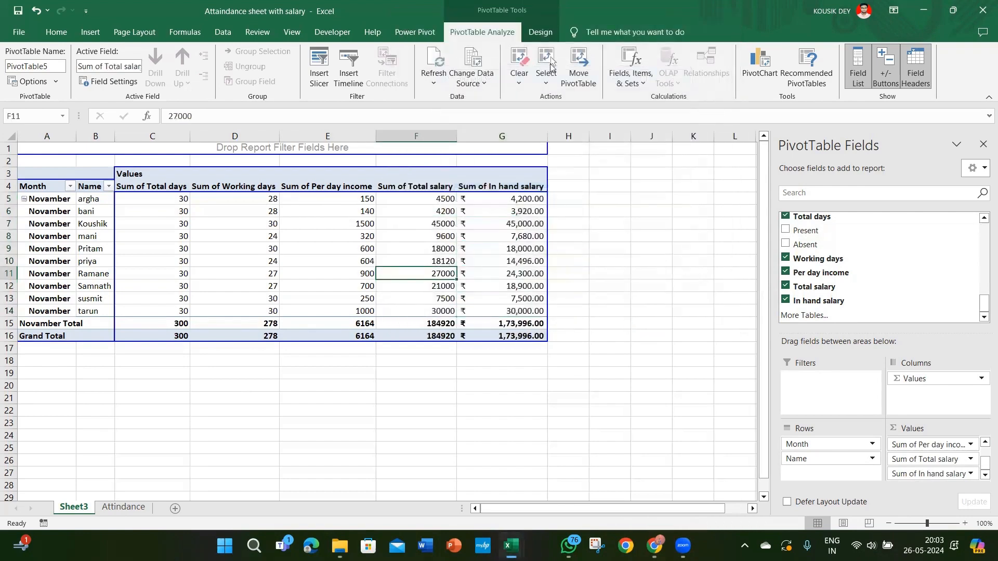
{"action": "left_click", "coordinate": [542, 34]}
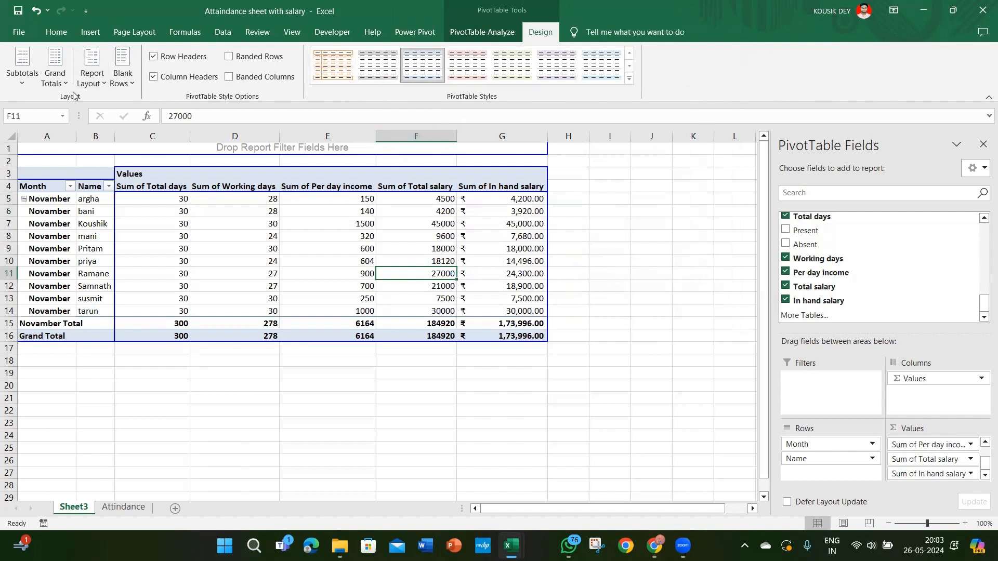
{"action": "left_click", "coordinate": [343, 56]}
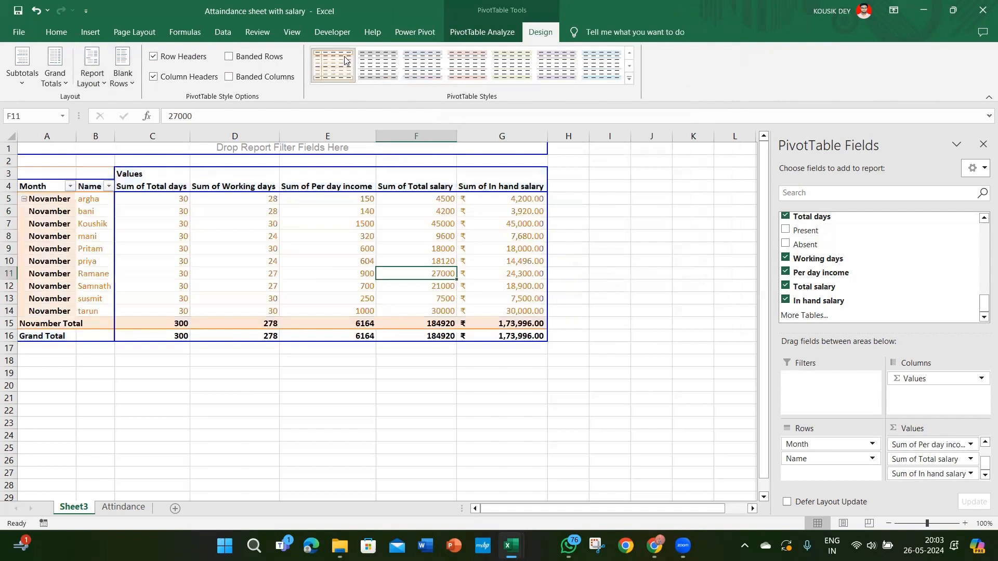
{"action": "left_click", "coordinate": [378, 74]}
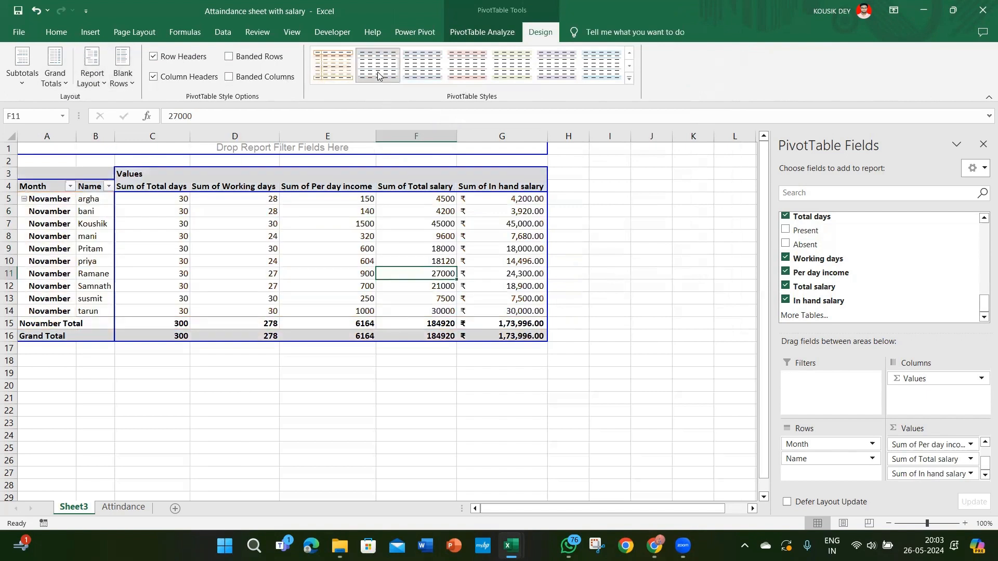
{"action": "left_click", "coordinate": [27, 86]}
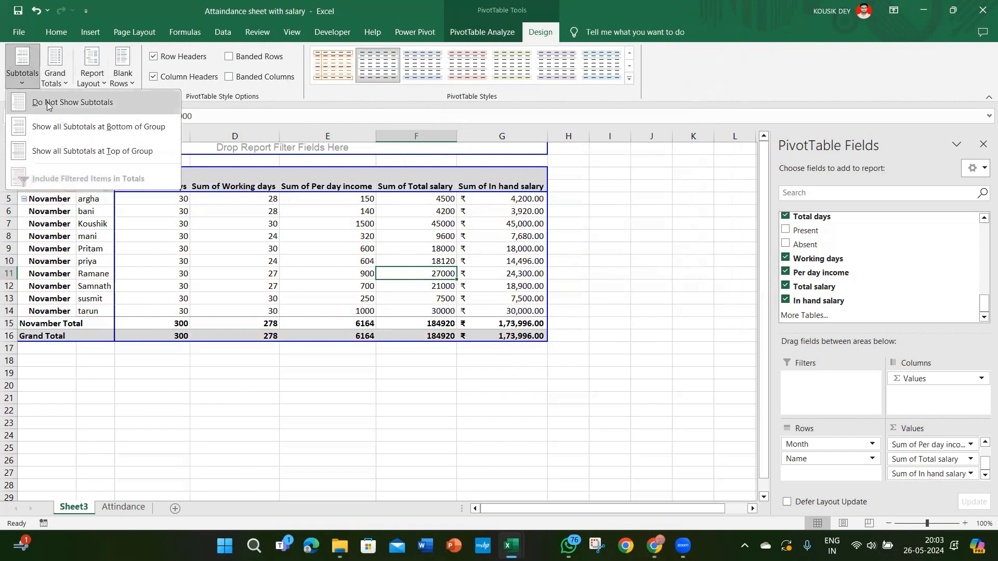
{"action": "left_click", "coordinate": [48, 104]}
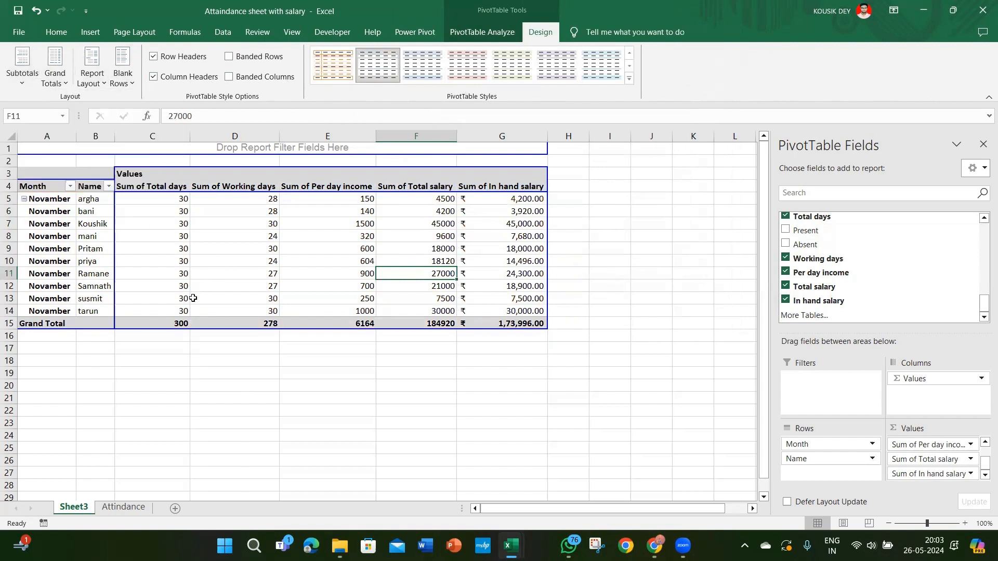
{"action": "key", "text": "ctrl+z"}
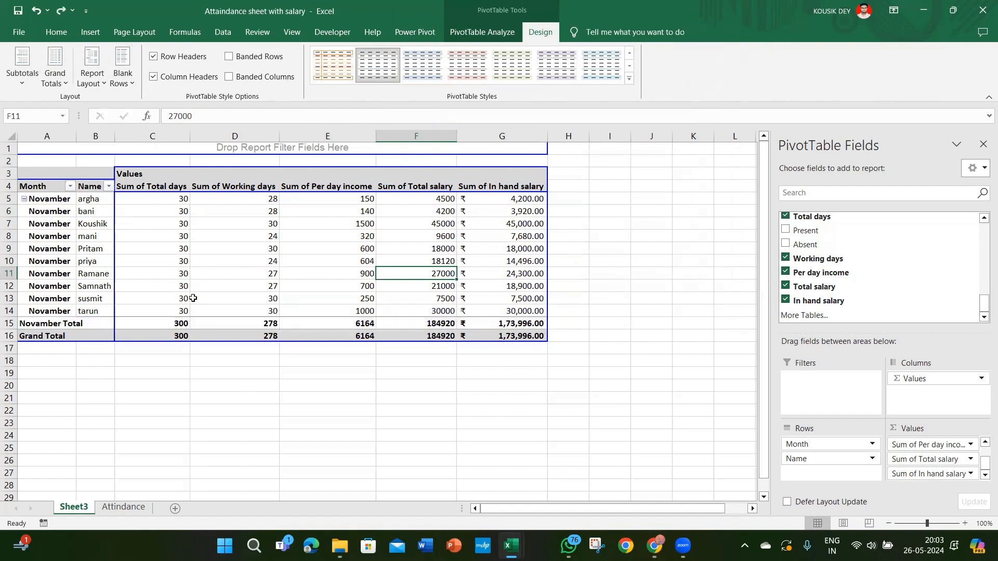
Step: Turn off all subtotals in the PivotTable so only the Grand Total row follows the employees
{"action": "left_click", "coordinate": [10, 325]}
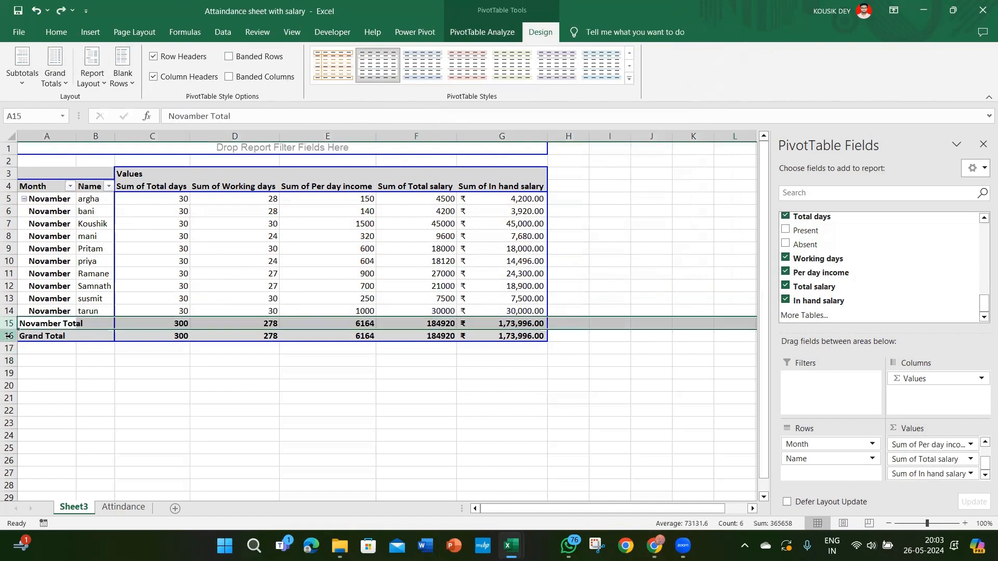
{"action": "left_click", "coordinate": [10, 336]}
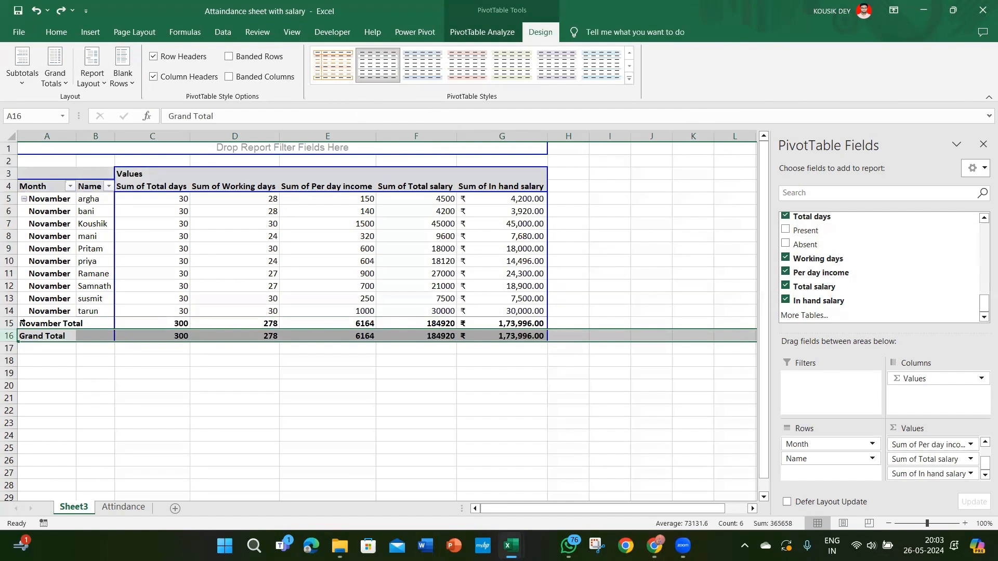
{"action": "left_click", "coordinate": [23, 82]}
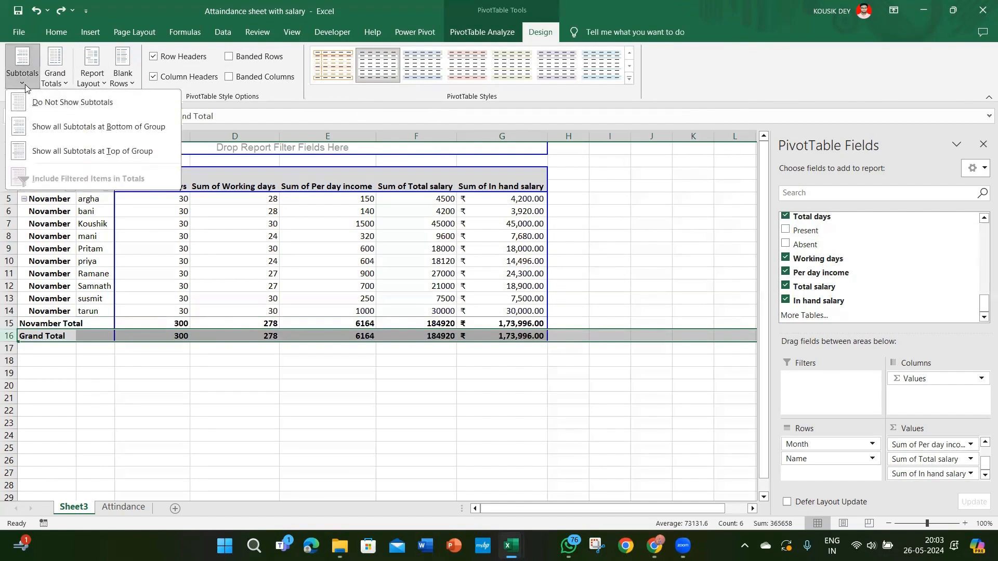
{"action": "left_click", "coordinate": [39, 102]}
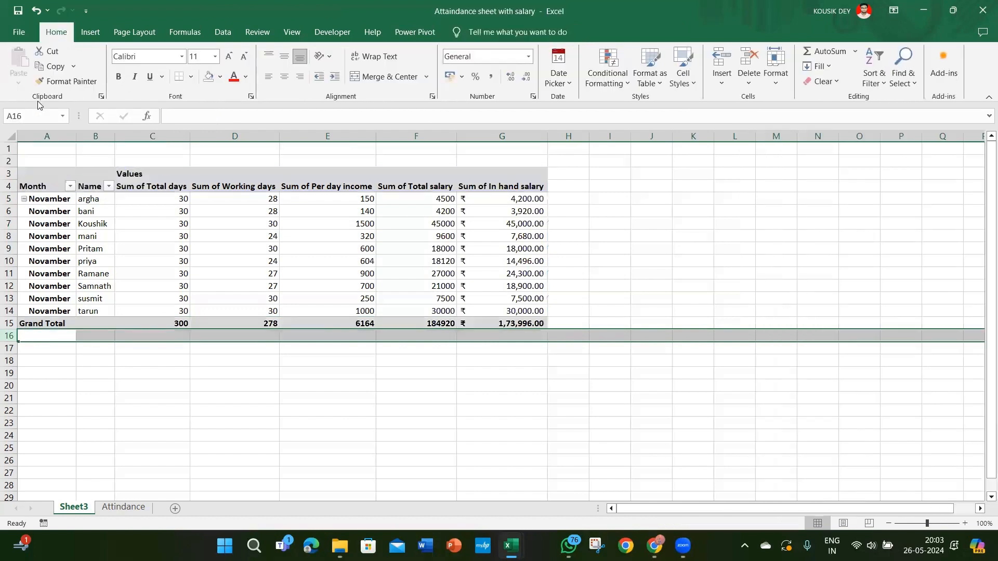
{"action": "left_click", "coordinate": [28, 324]}
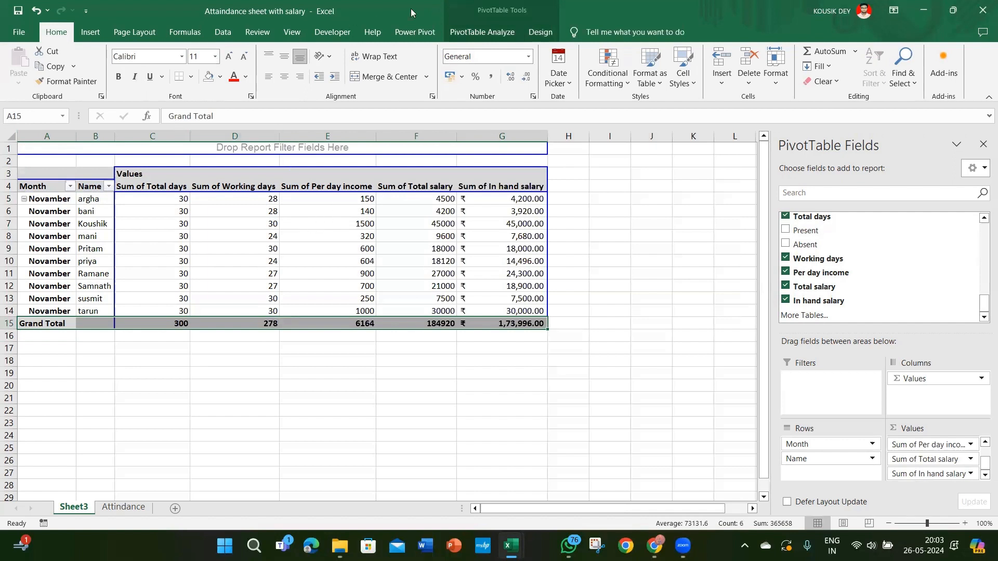
{"action": "left_click", "coordinate": [481, 32]}
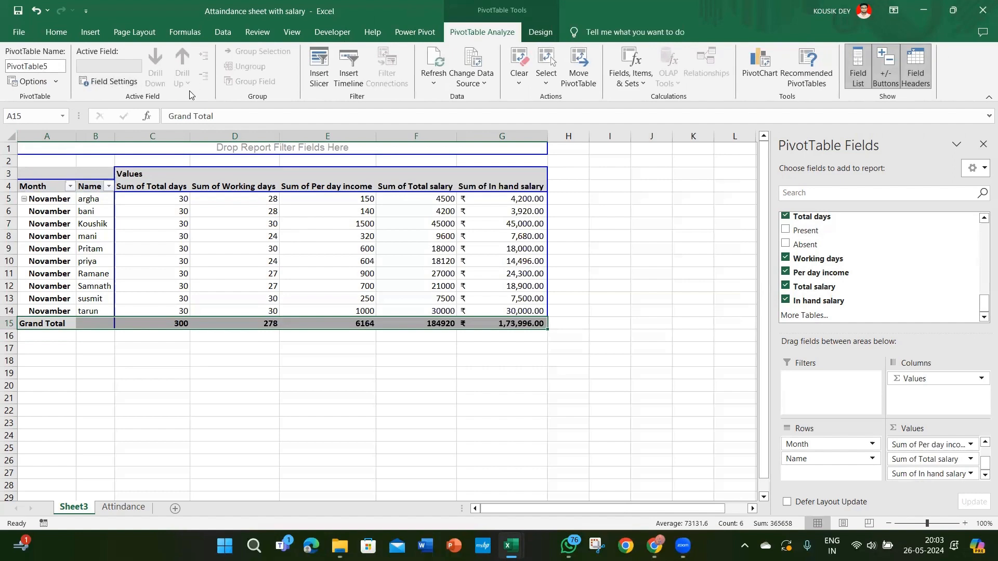
Step: Check the employee names in the PivotTable against the additional employee entry in row 23 of the Attindance sheet
{"action": "left_click", "coordinate": [122, 507]}
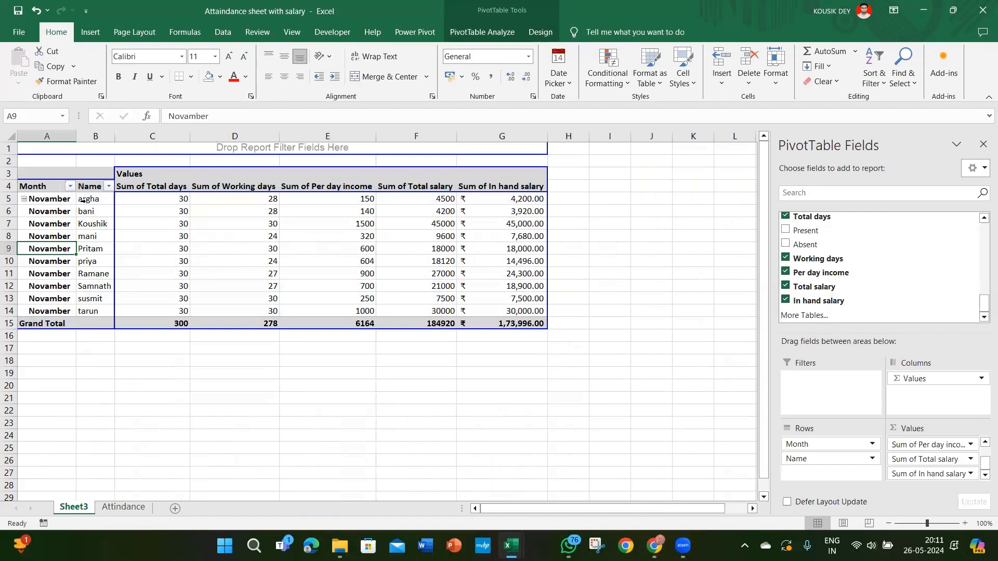
{"action": "left_click", "coordinate": [83, 200]}
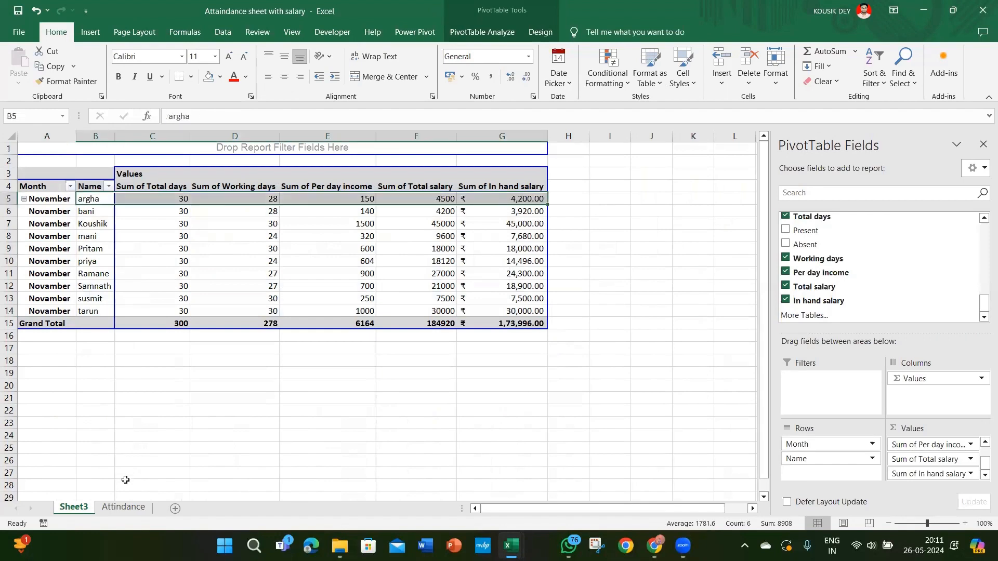
{"action": "left_click", "coordinate": [124, 497]}
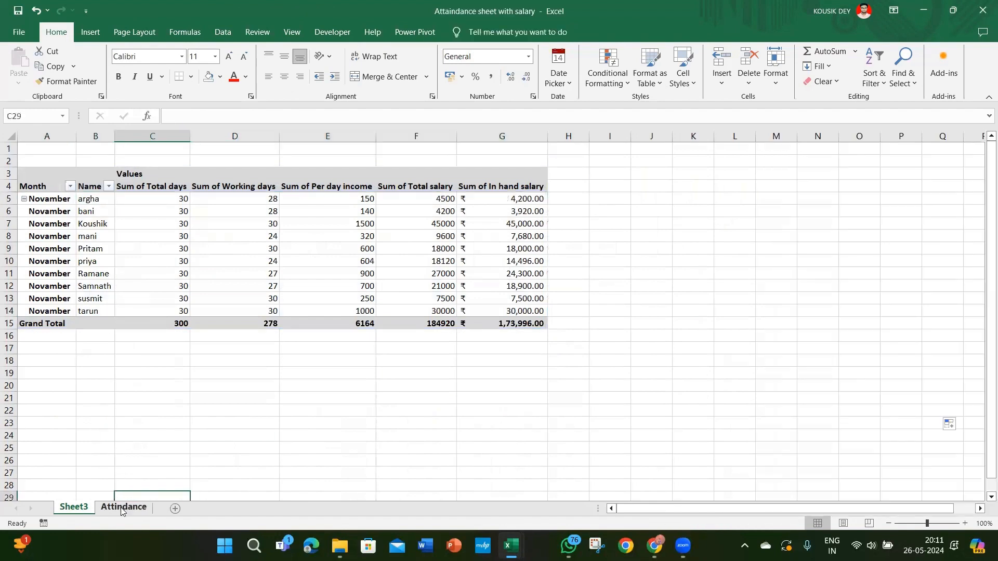
{"action": "left_click", "coordinate": [121, 507]}
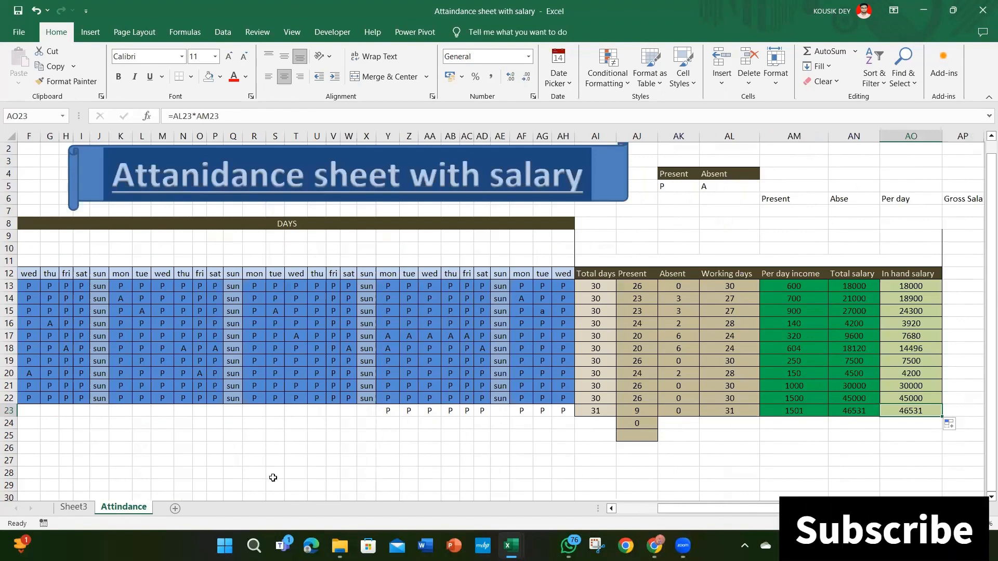
{"action": "left_click", "coordinate": [262, 432]}
{"action": "key", "text": "Left"}
{"action": "key", "text": "Left"}
{"action": "key", "text": "Left"}
{"action": "key", "text": "Left"}
{"action": "key", "text": "Left"}
{"action": "key", "text": "Left"}
{"action": "key", "text": "Left"}
{"action": "key", "text": "Left"}
{"action": "key", "text": "Left"}
{"action": "key", "text": "Left"}
{"action": "key", "text": "Left"}
{"action": "key", "text": "Left"}
{"action": "key", "text": "Left"}
{"action": "key", "text": "Left"}
{"action": "key", "text": "Left"}
{"action": "key", "text": "Left"}
{"action": "key", "text": "Left"}
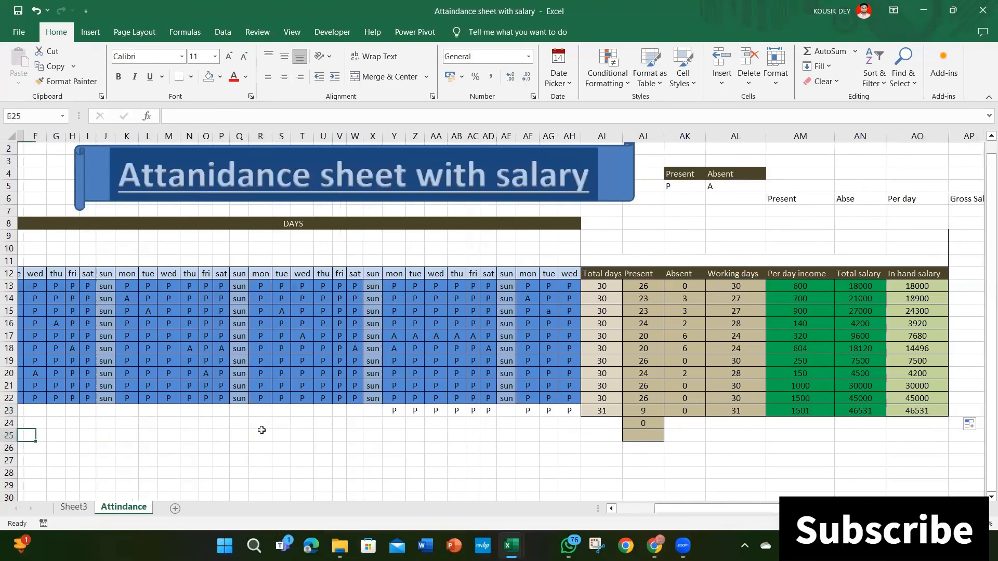
{"action": "key", "text": "Up"}
{"action": "key", "text": "Right"}
{"action": "key", "text": "Right"}
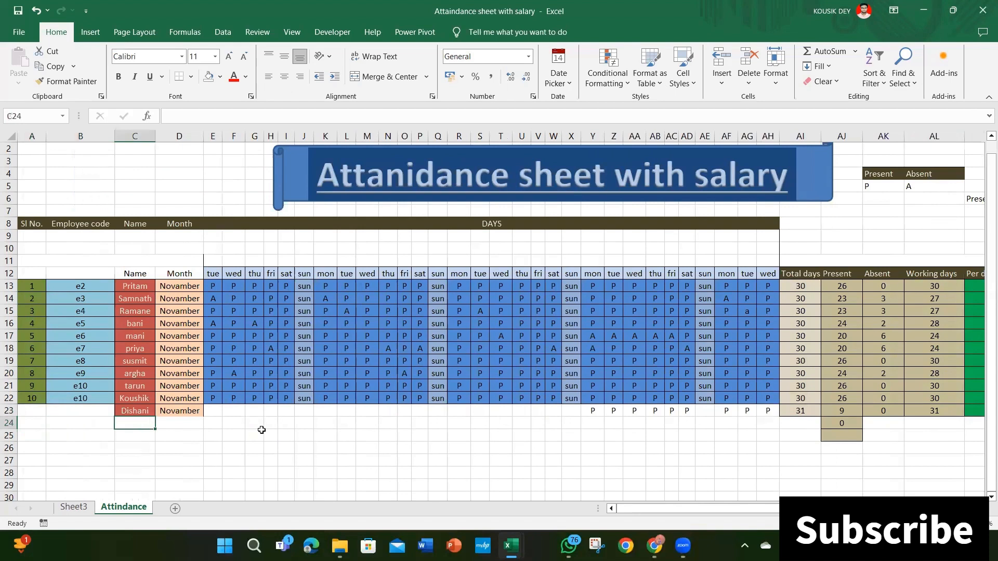
{"action": "key", "text": "Up"}
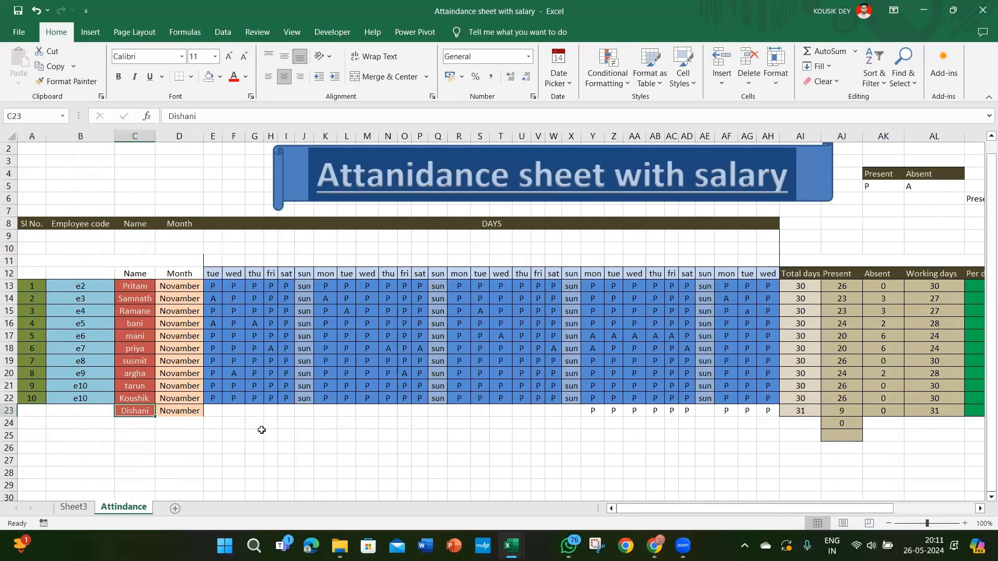
Step: Try to bring the new employee from the Attindance sheet into the PivotTable by refreshing all data
{"action": "left_click", "coordinate": [72, 512]}
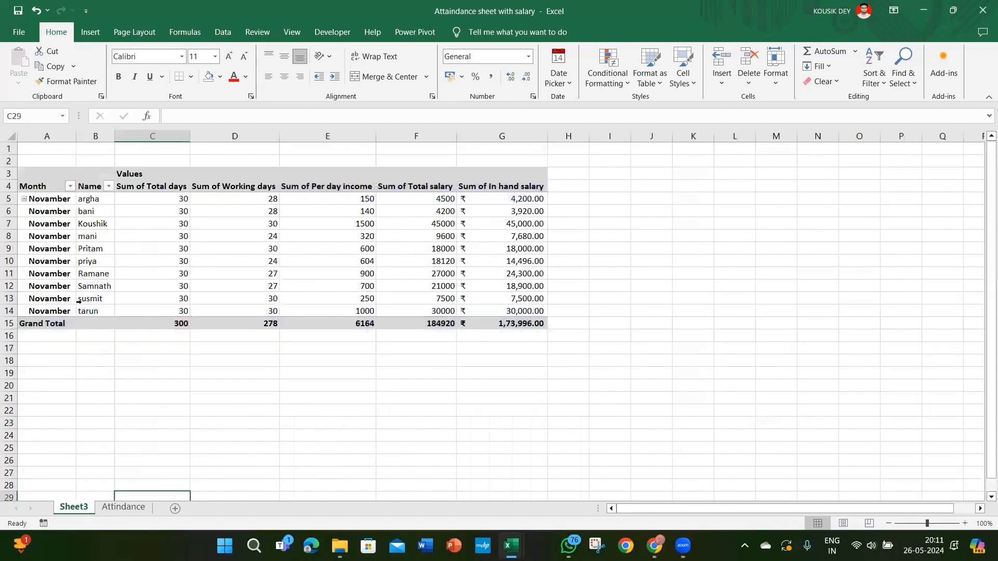
{"action": "left_click", "coordinate": [105, 300]}
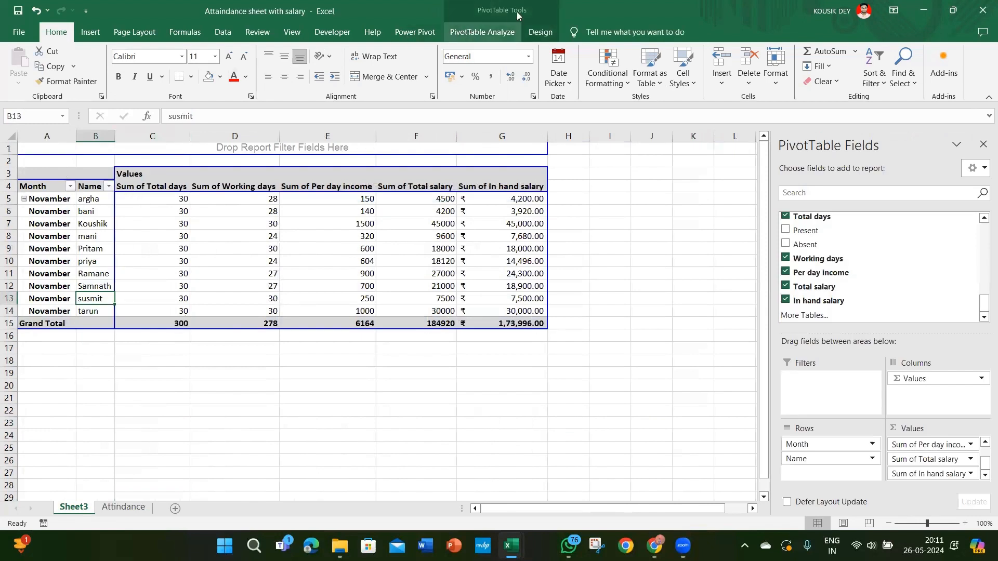
{"action": "left_click", "coordinate": [292, 32]}
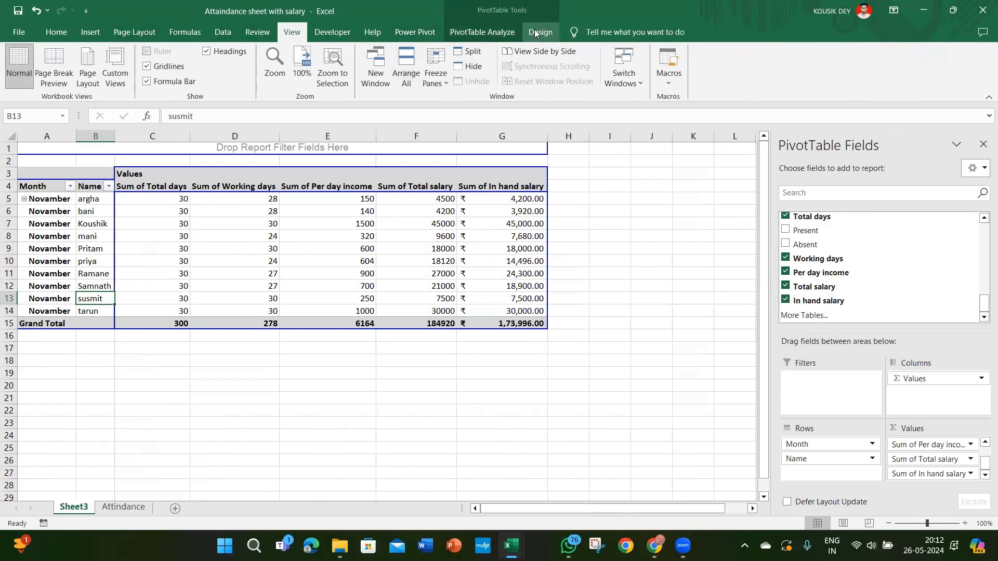
{"action": "left_click", "coordinate": [429, 35]}
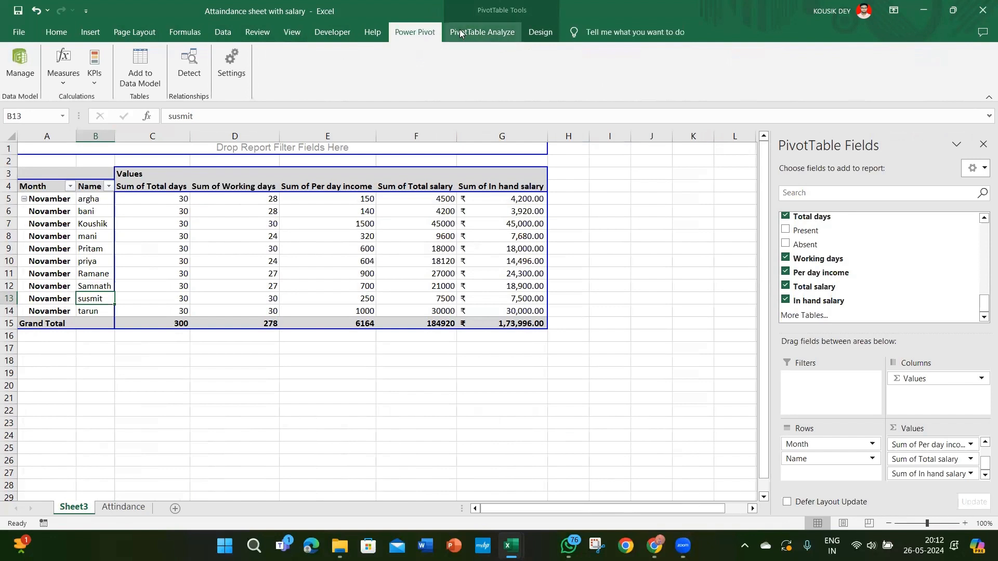
{"action": "left_click", "coordinate": [224, 34]}
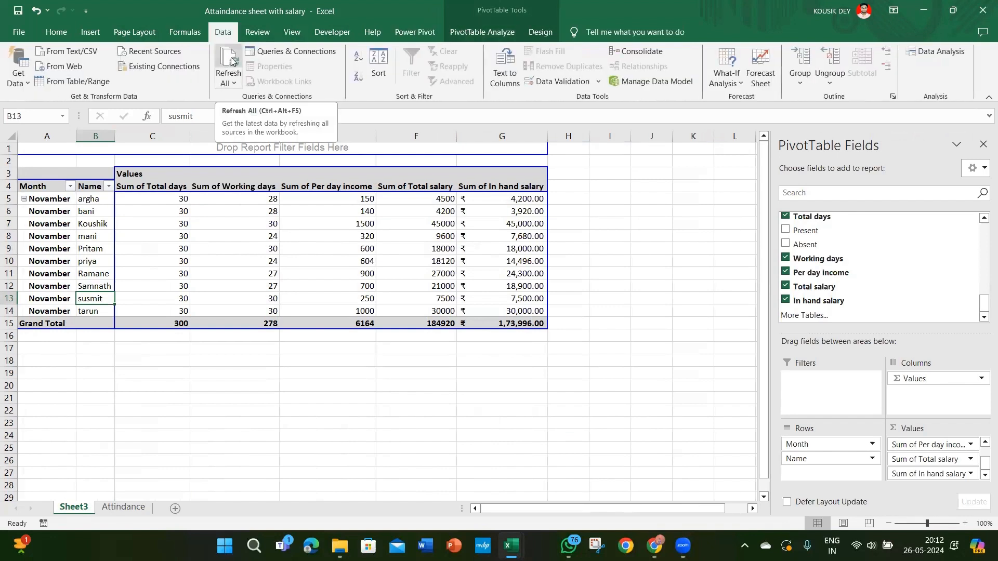
{"action": "left_click", "coordinate": [232, 61]}
{"action": "left_click", "coordinate": [232, 83]}
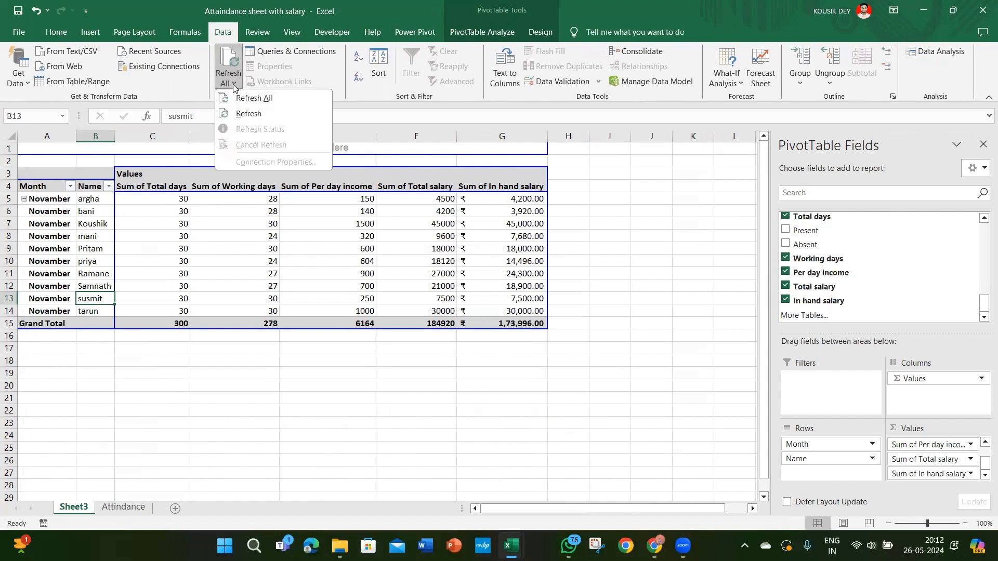
{"action": "left_click", "coordinate": [236, 99]}
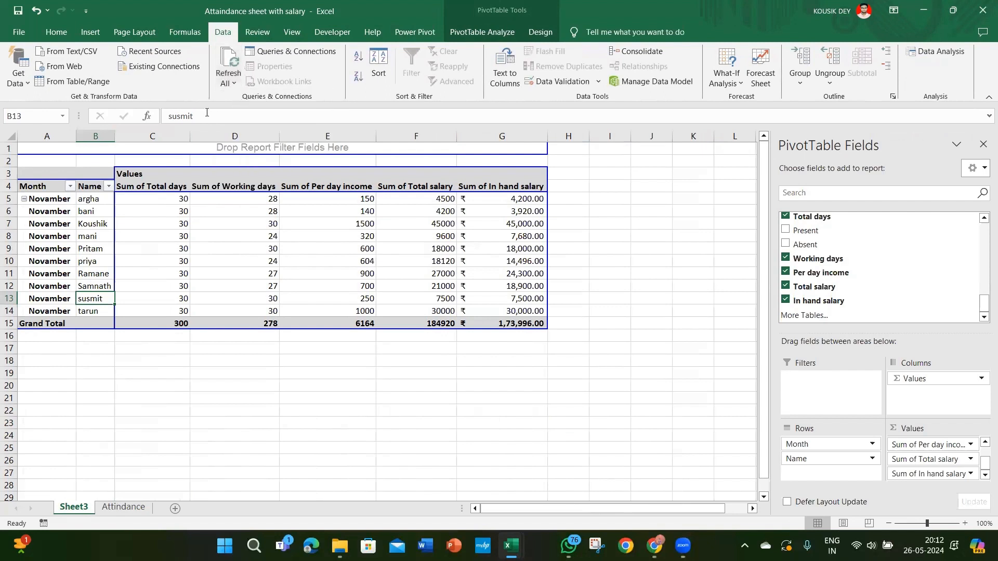
{"action": "left_click", "coordinate": [96, 200]}
{"action": "left_click", "coordinate": [158, 179]}
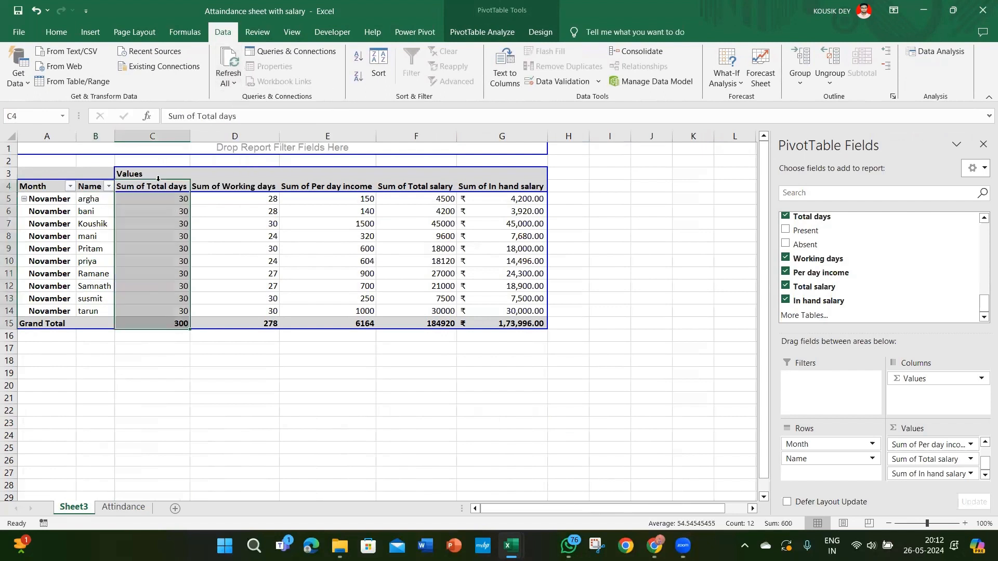
Step: Extend the PivotTable's data source by one row to include row 23 of the Attindance sheet
{"action": "left_click", "coordinate": [65, 176]}
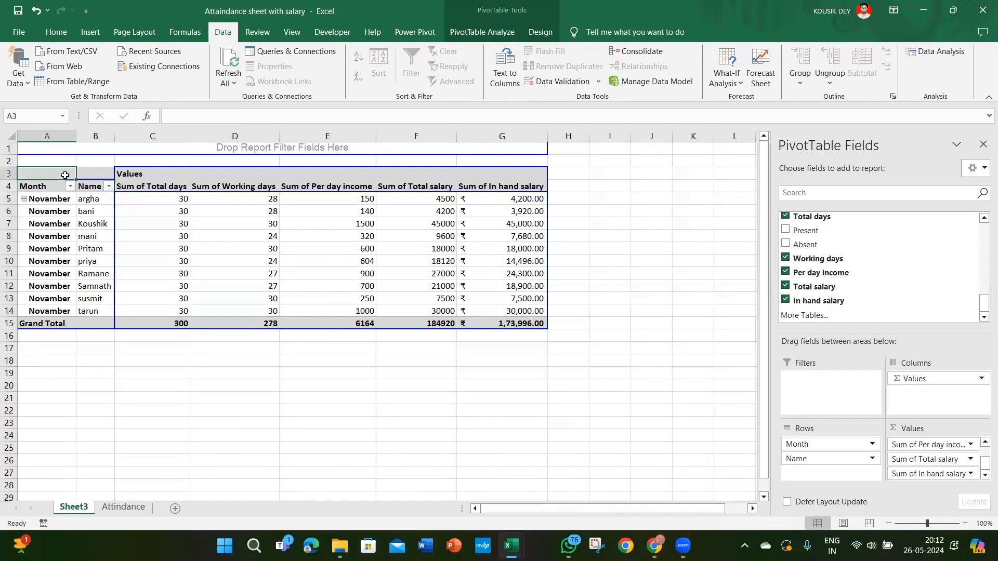
{"action": "left_click", "coordinate": [478, 36]}
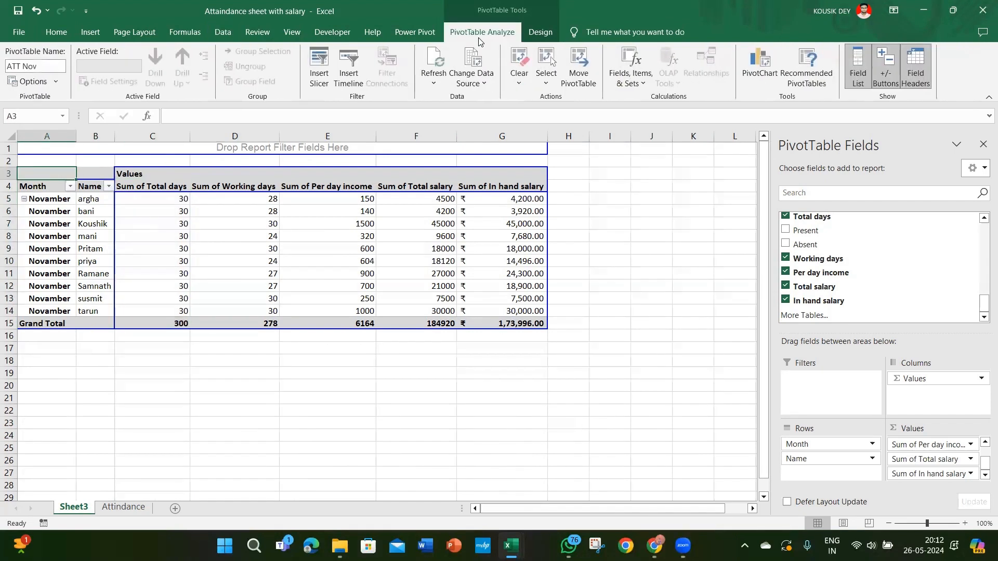
{"action": "left_click", "coordinate": [481, 84]}
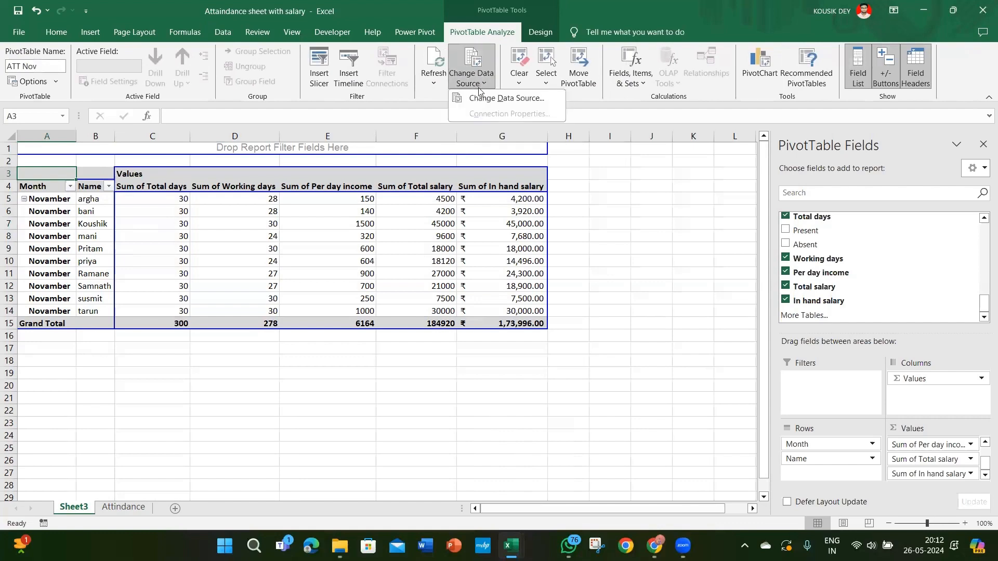
{"action": "left_click", "coordinate": [478, 95]}
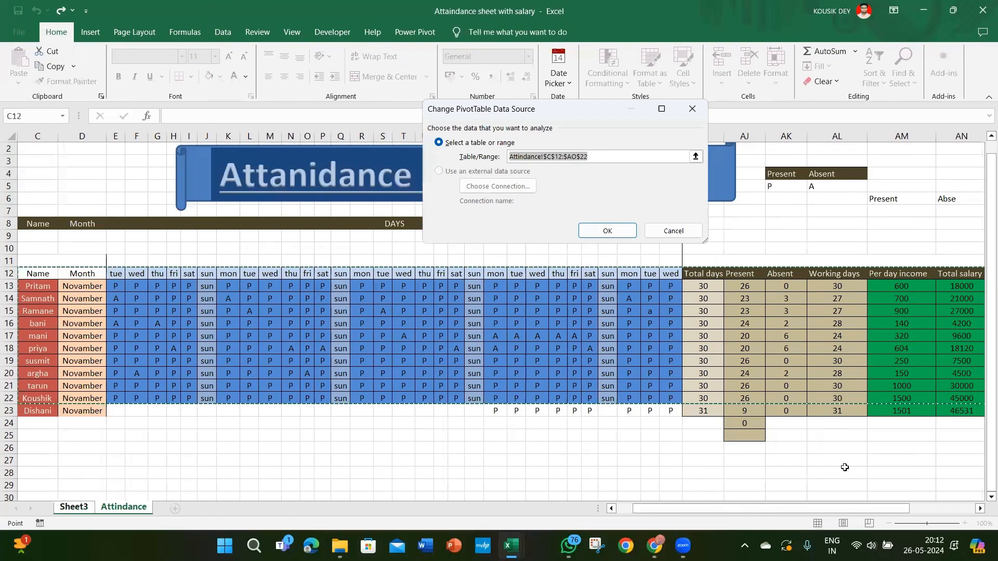
{"action": "left_click", "coordinate": [916, 474]}
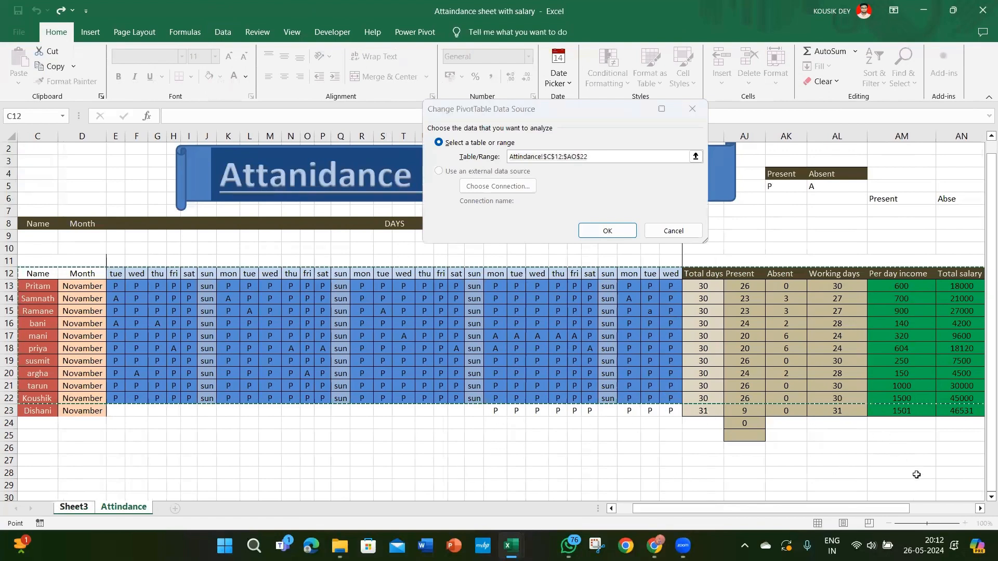
{"action": "left_click", "coordinate": [678, 512]}
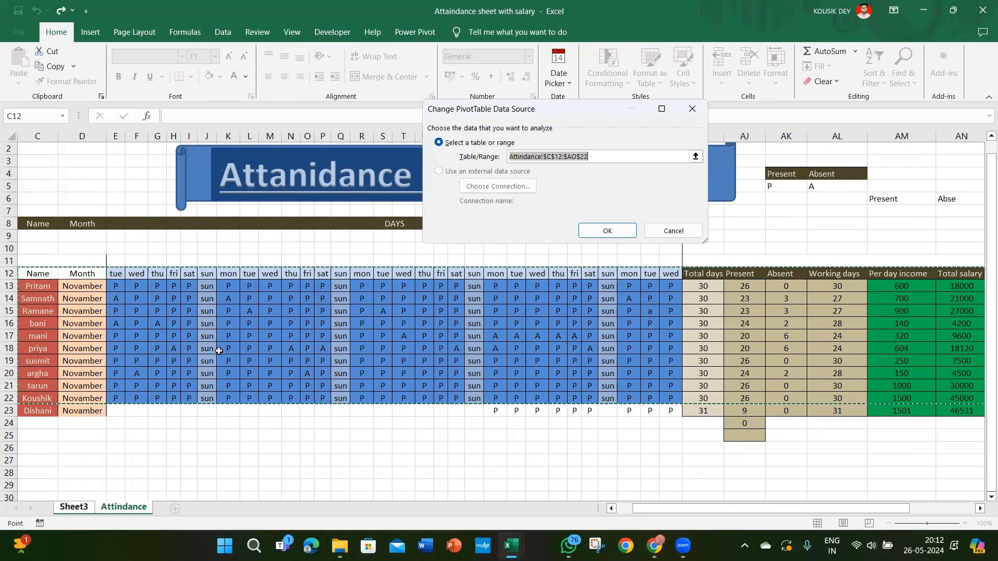
{"action": "left_click", "coordinate": [588, 156]}
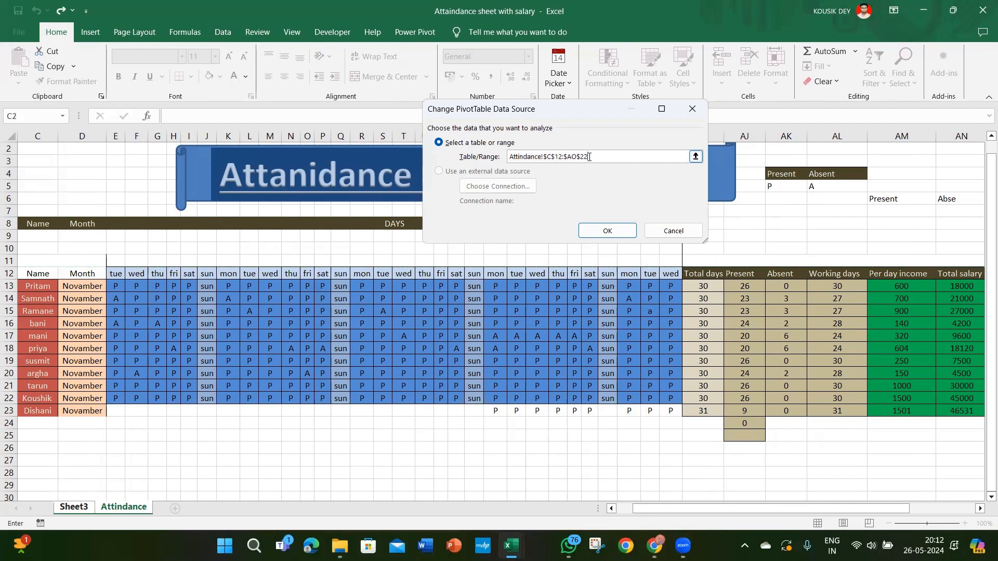
{"action": "key", "text": "BackSpace"}
{"action": "key", "text": "Return"}
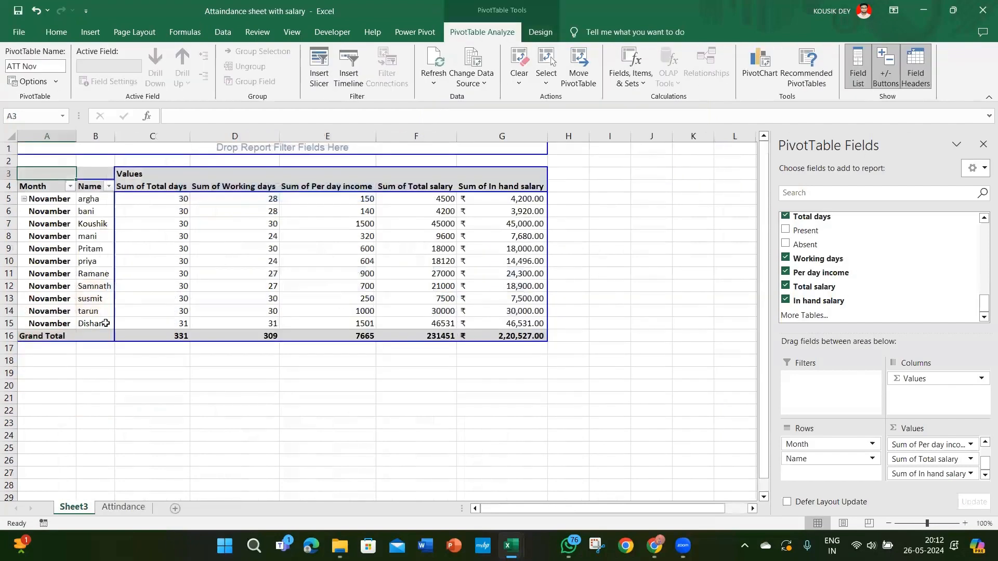
{"action": "left_click", "coordinate": [106, 323]}
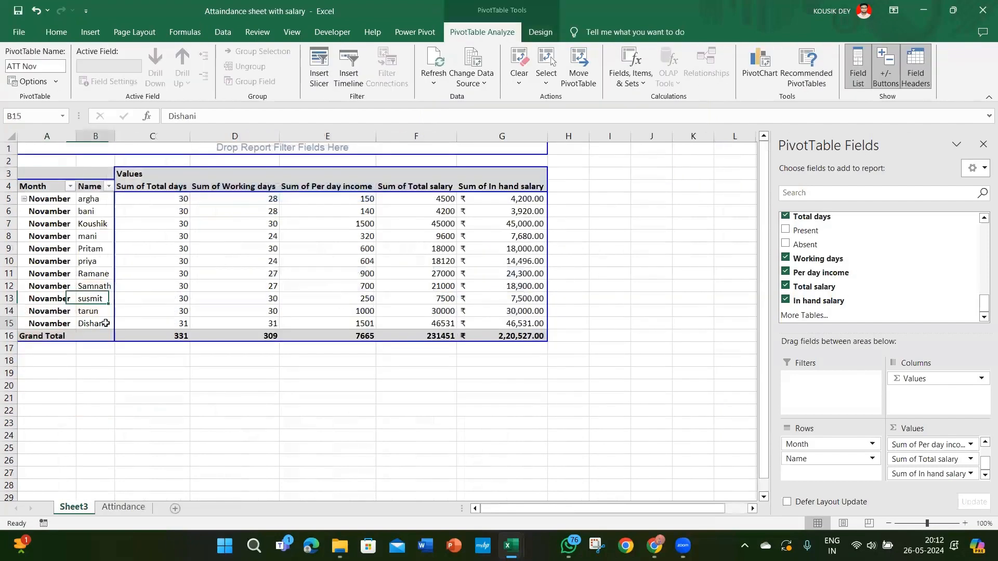
Step: Undo the data source change and compare the PivotTable's employee list with row 23 of the Attindance sheet
{"action": "left_click", "coordinate": [112, 507]}
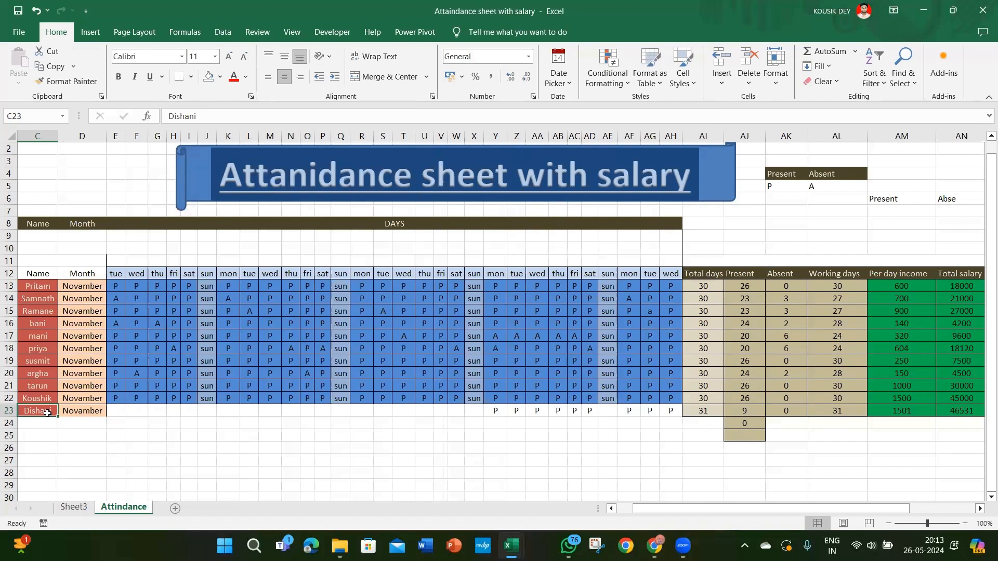
{"action": "key", "text": "ctrl+Page_Up"}
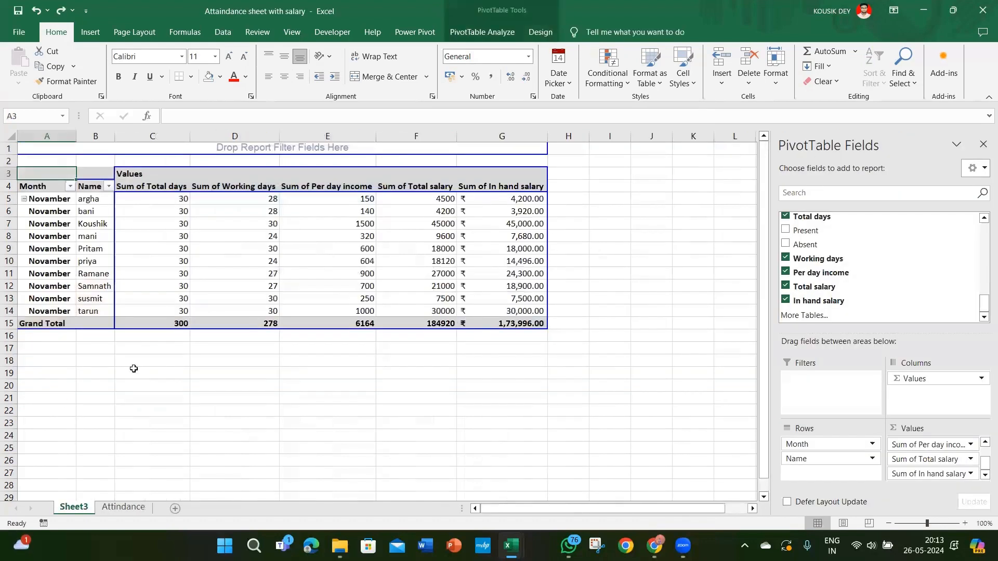
{"action": "left_click", "coordinate": [123, 506]}
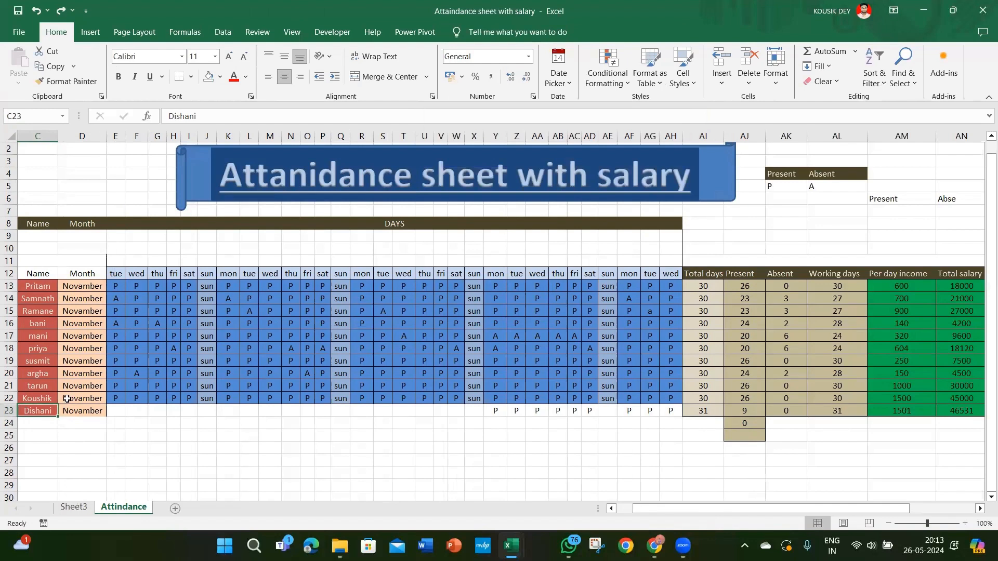
{"action": "left_click", "coordinate": [82, 510]}
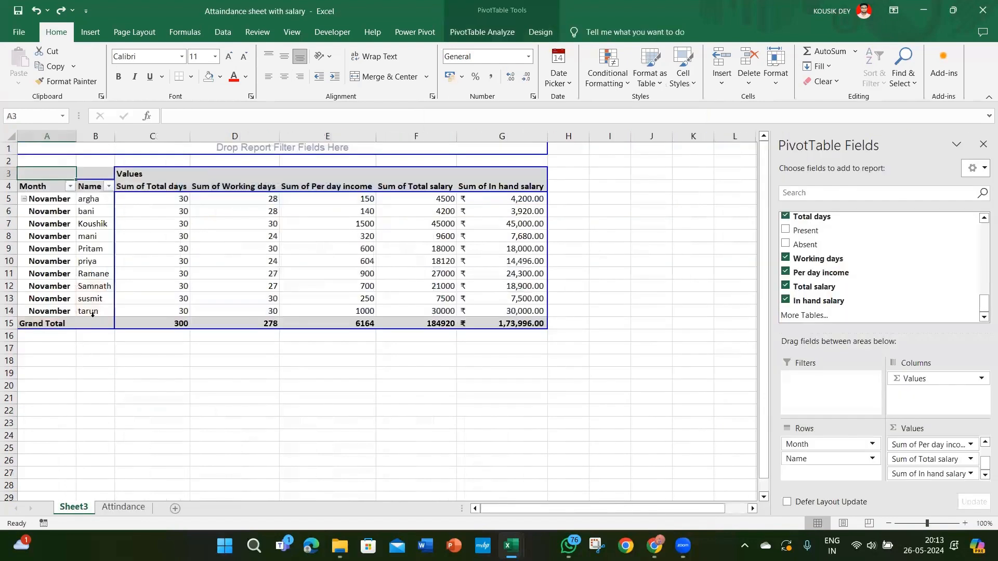
{"action": "left_click", "coordinate": [92, 313]}
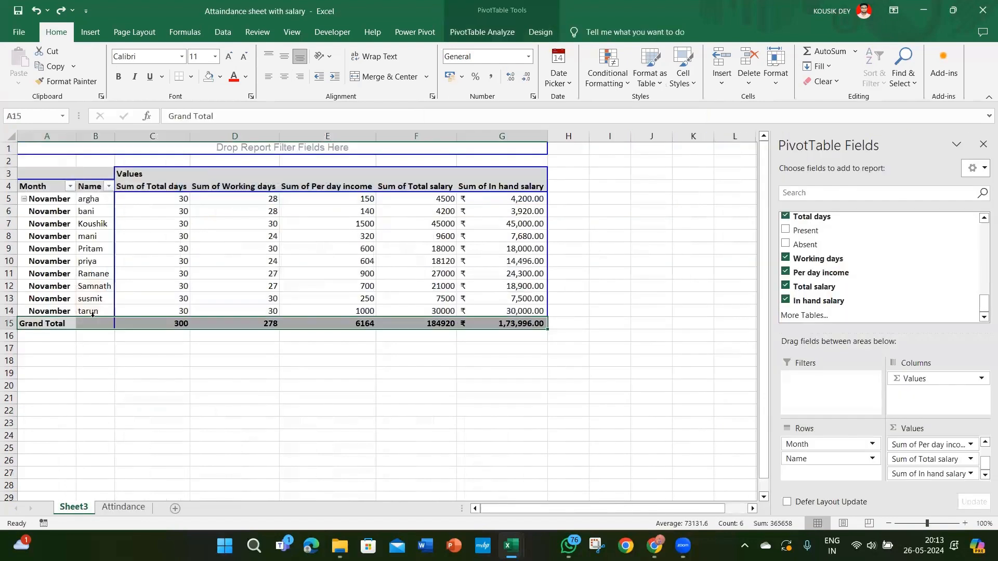
Step: Change the PivotTable's data source range to Attindance!$C$12:$AO$23
{"action": "left_click", "coordinate": [142, 200]}
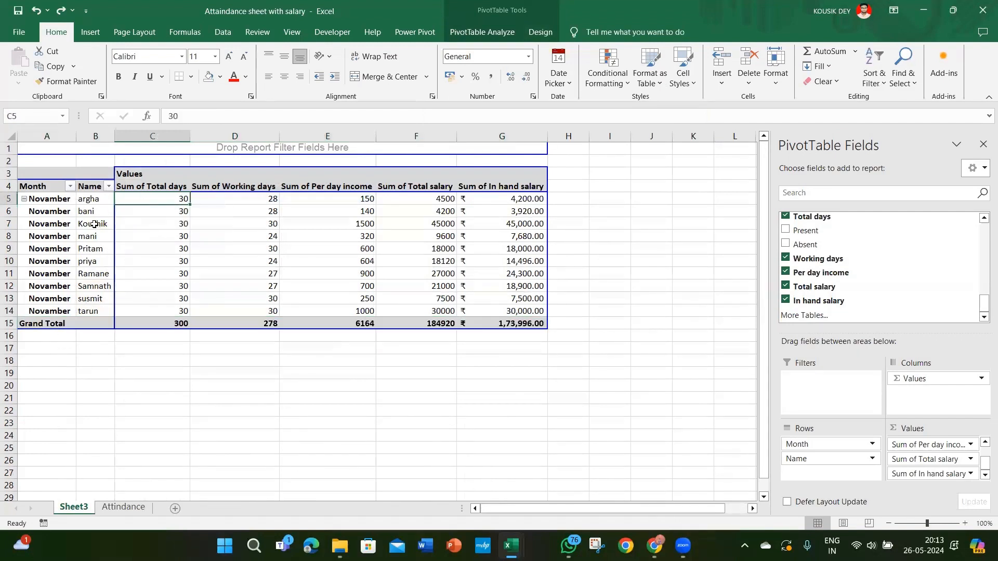
{"action": "left_click", "coordinate": [97, 212]}
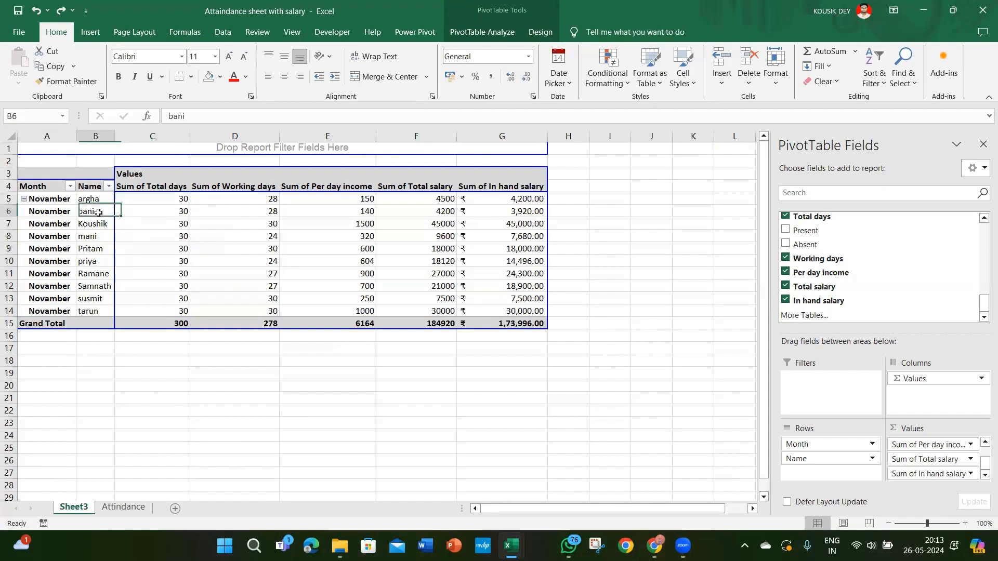
{"action": "left_click", "coordinate": [487, 33]}
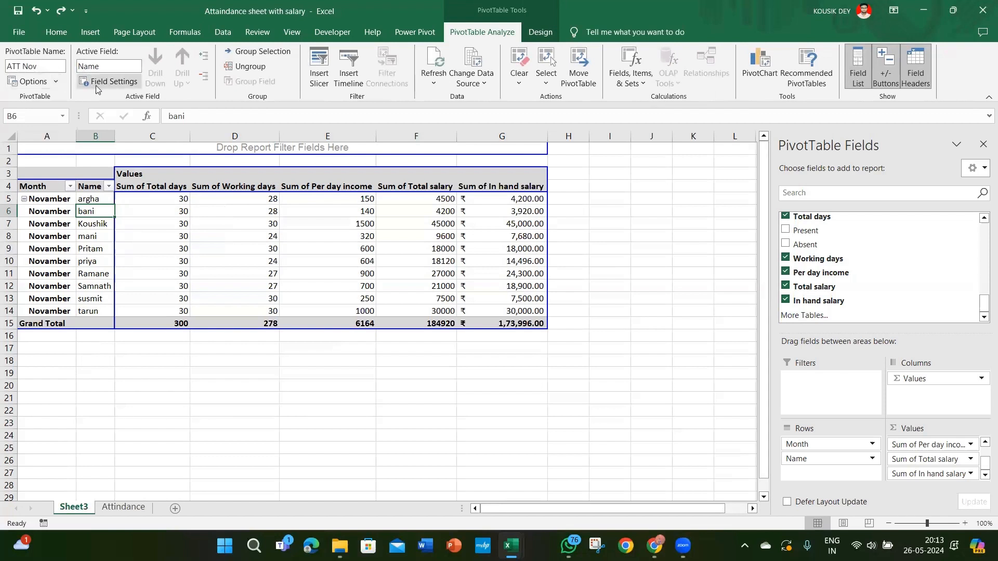
{"action": "left_click", "coordinate": [487, 84]}
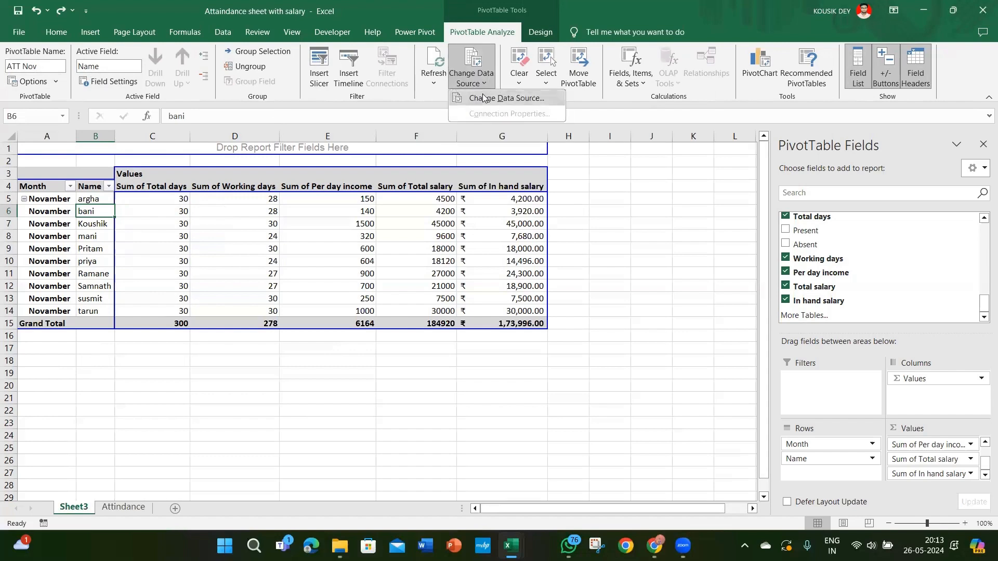
{"action": "left_click", "coordinate": [483, 98]}
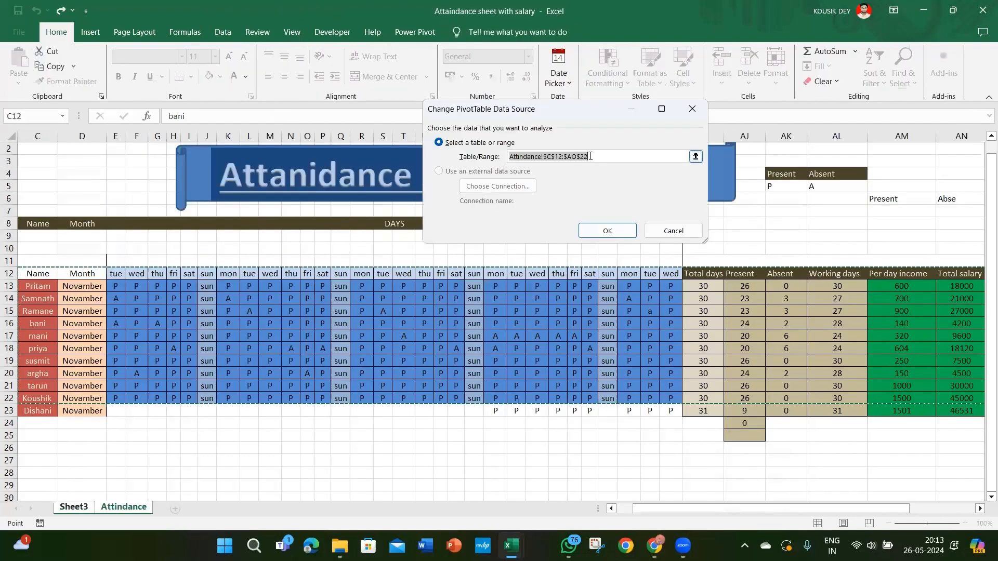
{"action": "left_click", "coordinate": [590, 156]}
{"action": "key", "text": "BackSpace"}
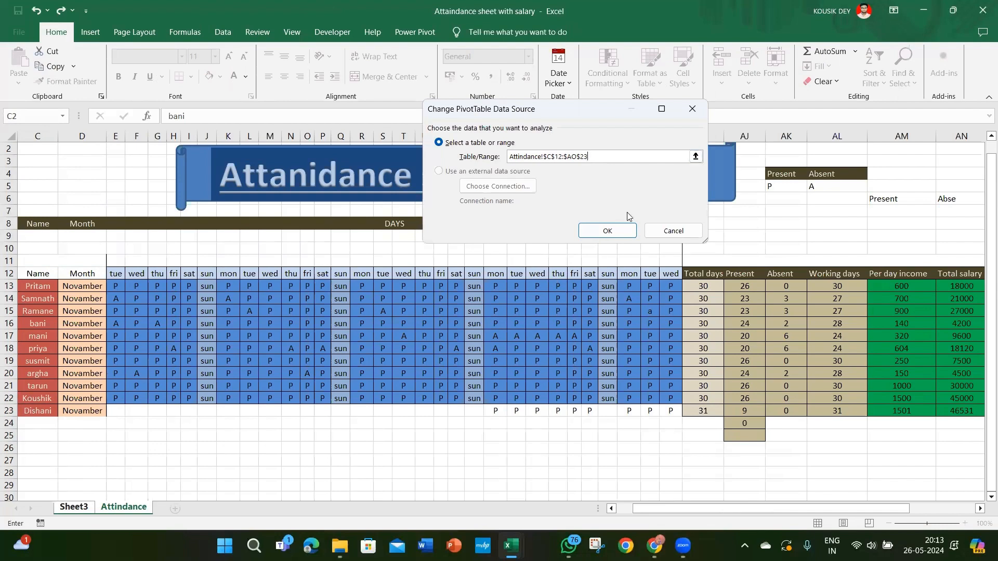
{"action": "left_click", "coordinate": [607, 231]}
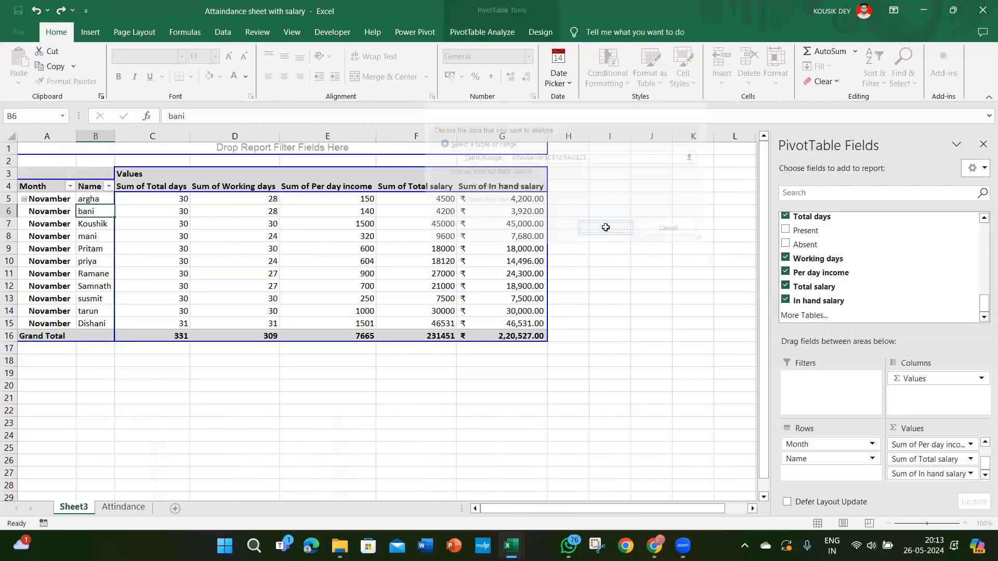
{"action": "left_click", "coordinate": [99, 326]}
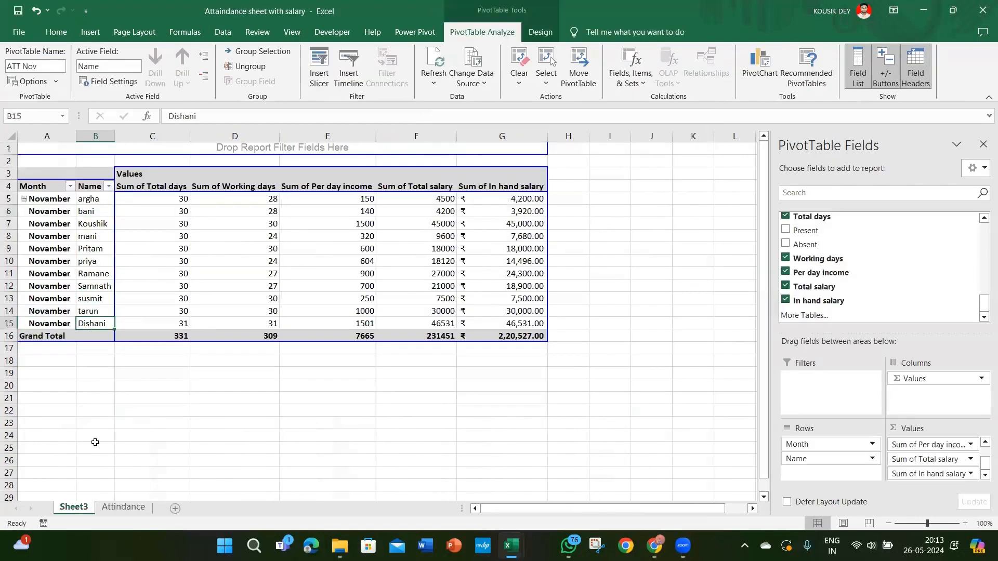
Step: Replace the employee name in cell C23 of the Attindance sheet with a different employee's name
{"action": "left_click", "coordinate": [115, 509]}
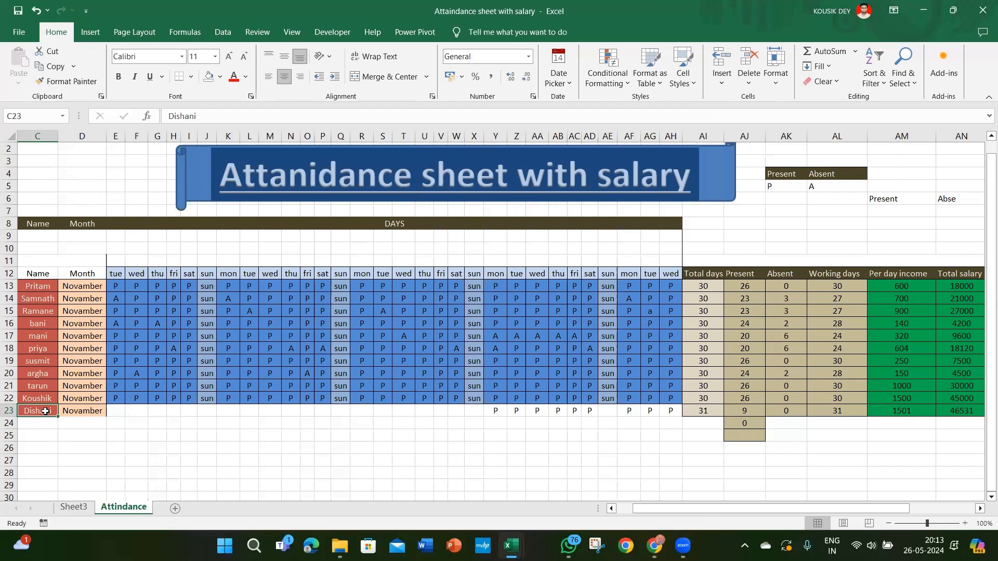
{"action": "type", "text": "Su"}
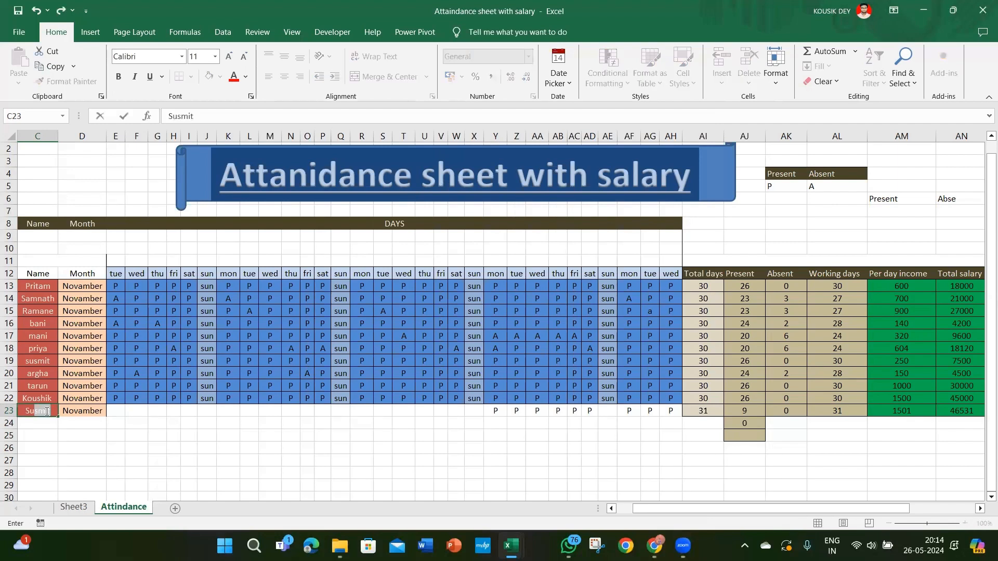
{"action": "type", "text": "brata"}
{"action": "key", "text": "Return"}
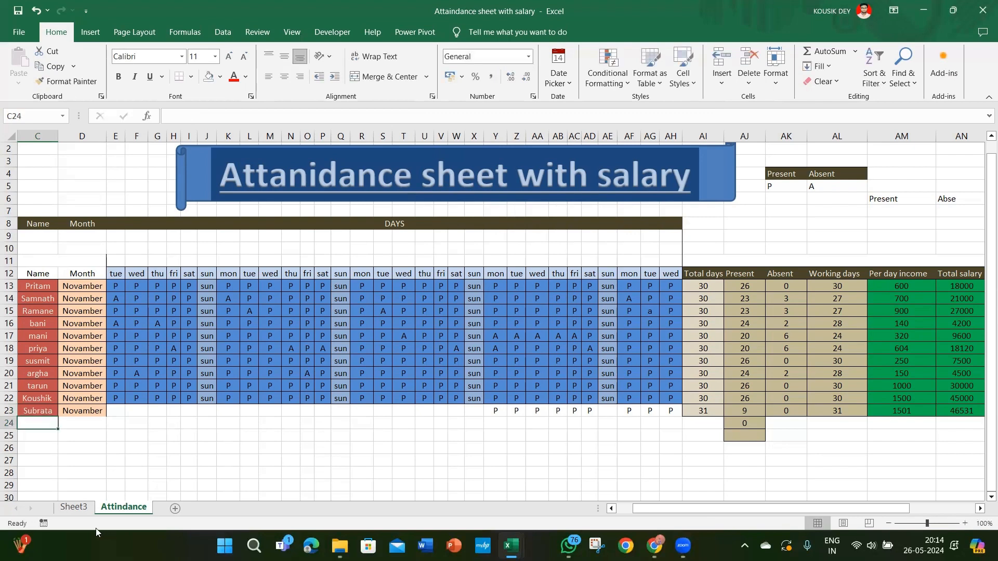
Step: Refresh all data on Sheet3 to update the renamed employee in the PivotTable, and check the Name column
{"action": "left_click", "coordinate": [76, 507]}
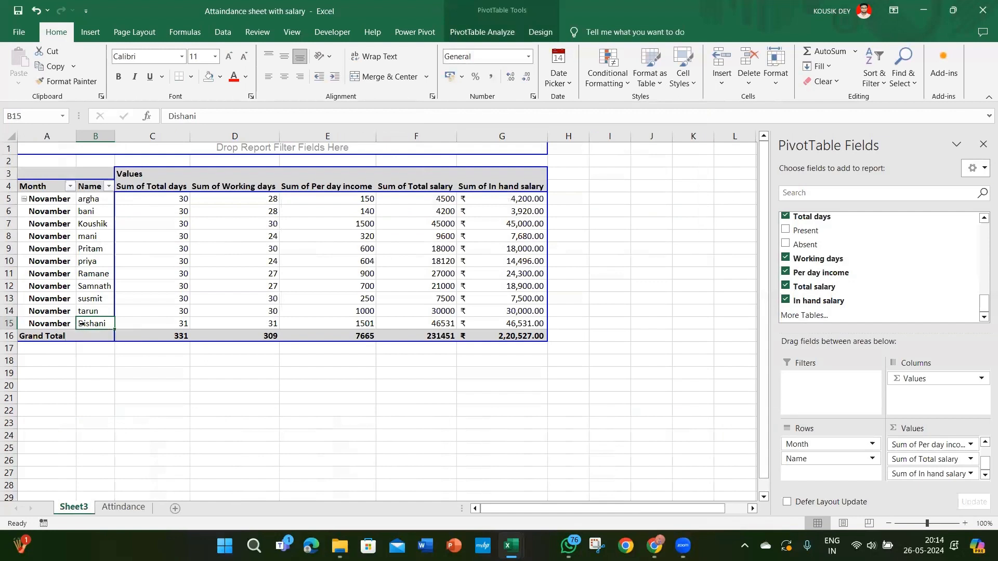
{"action": "key", "text": "ctrl+shift+Right"}
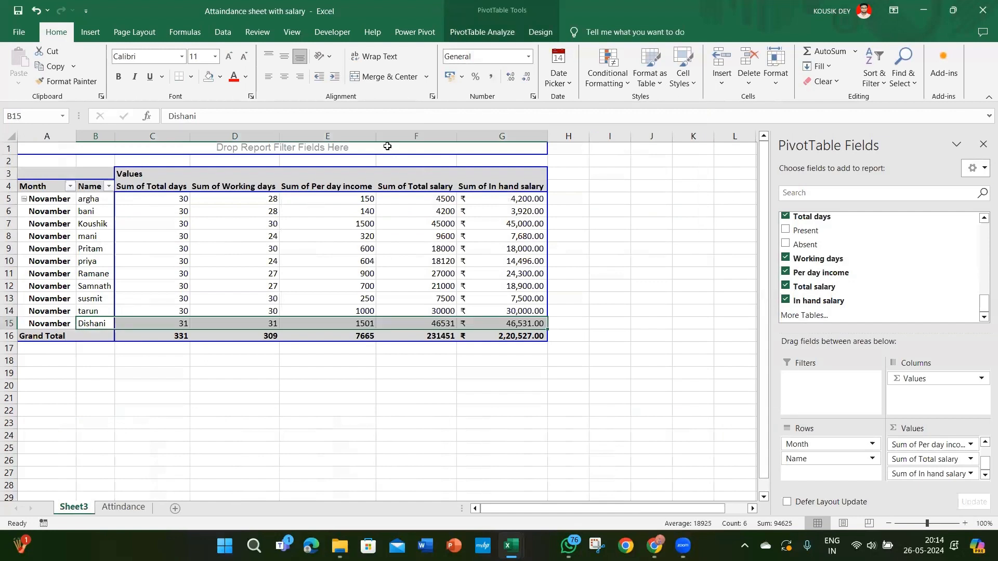
{"action": "left_click", "coordinate": [227, 36]}
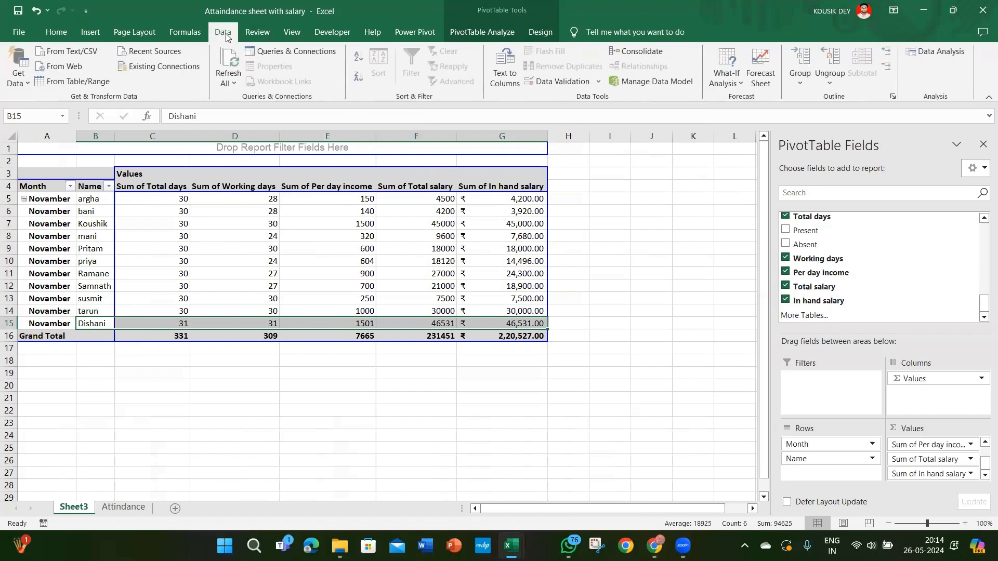
{"action": "left_click", "coordinate": [237, 78]}
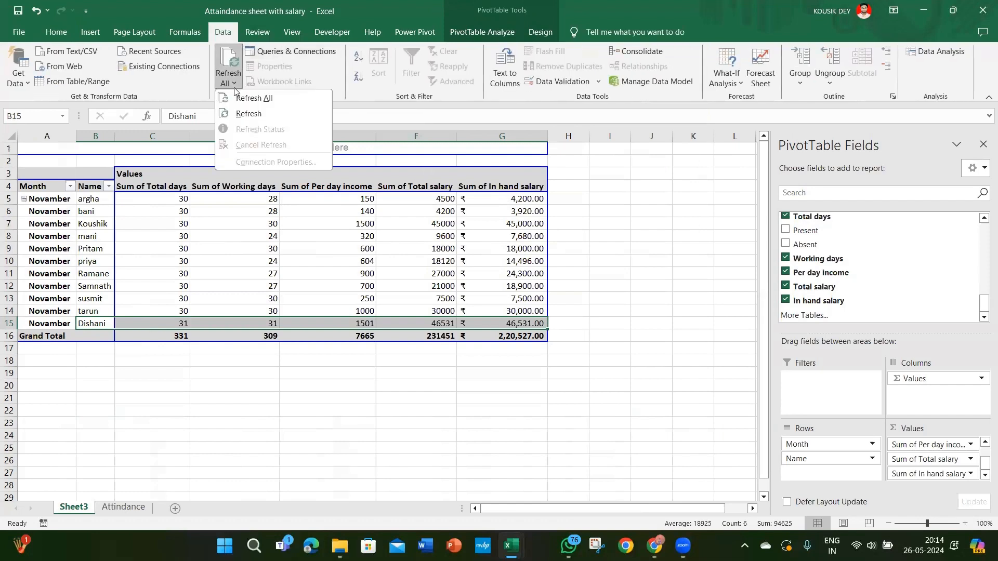
{"action": "left_click", "coordinate": [240, 100]}
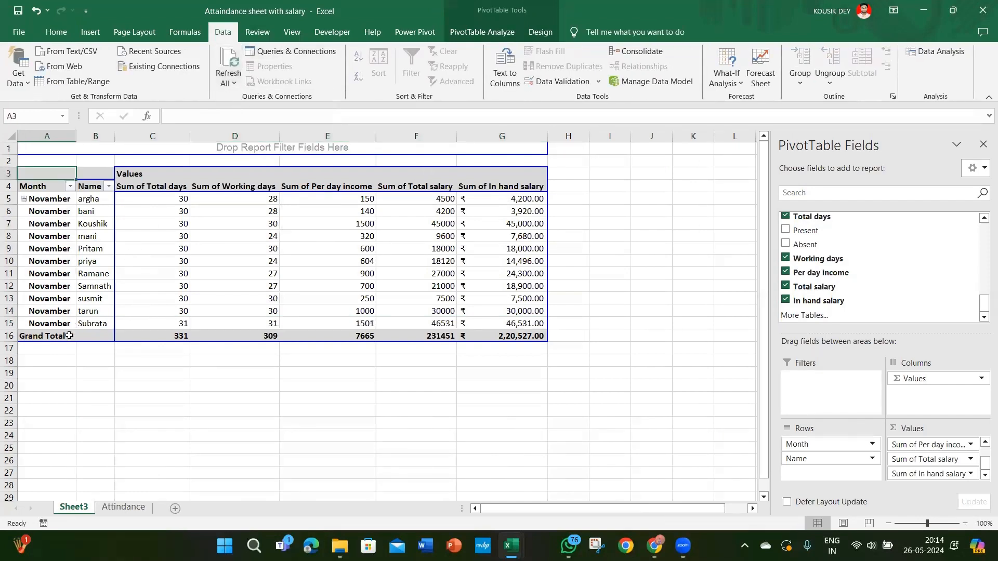
{"action": "left_click", "coordinate": [83, 324]}
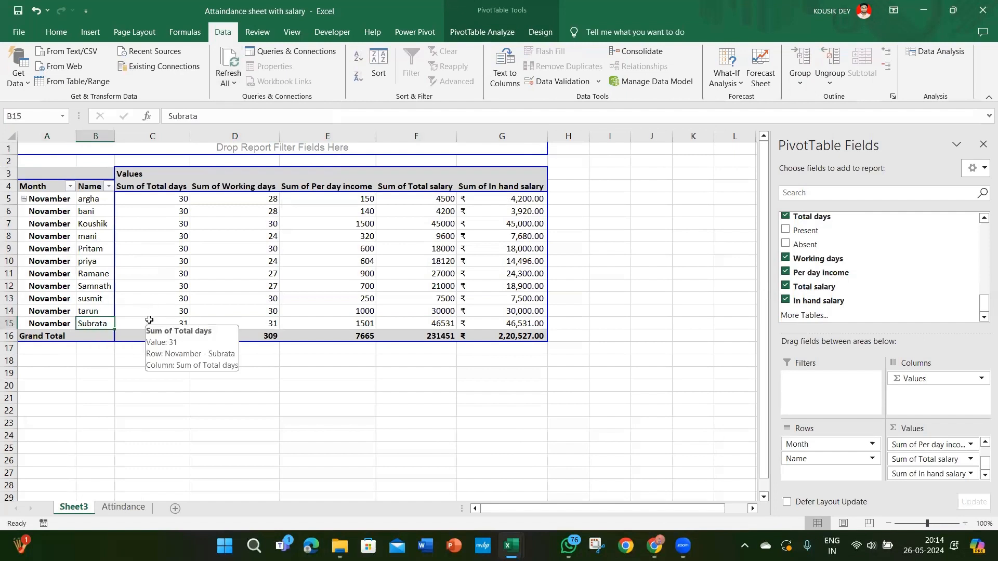
{"action": "left_click", "coordinate": [97, 222]}
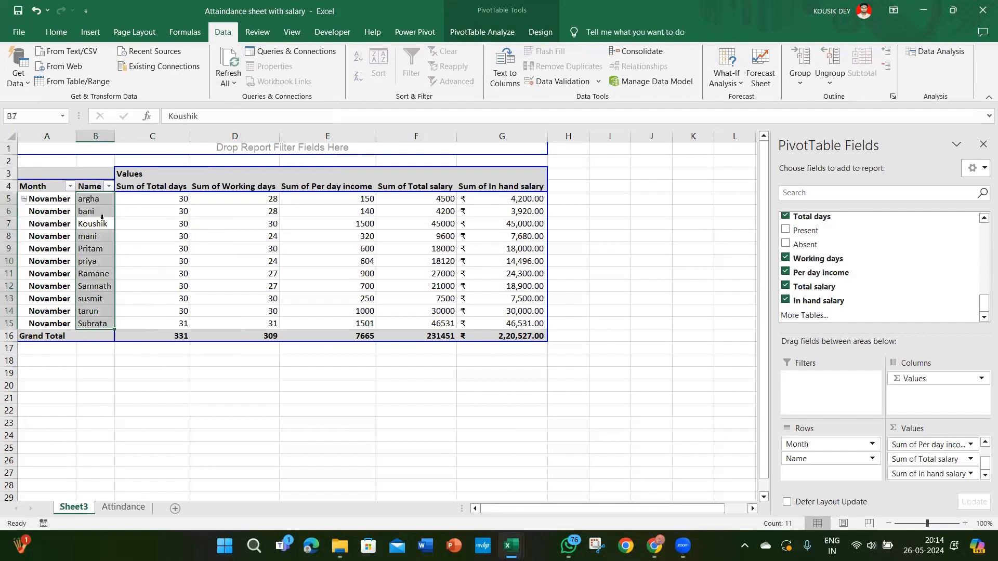